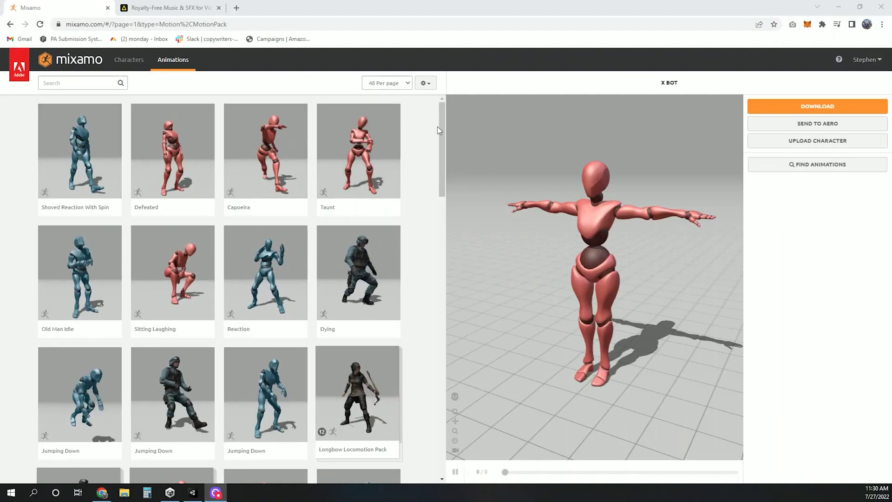
Browse the Animations grid and apply Hip Hop Dancing to the X Bot preview character.
drag(442, 130, 442, 109)
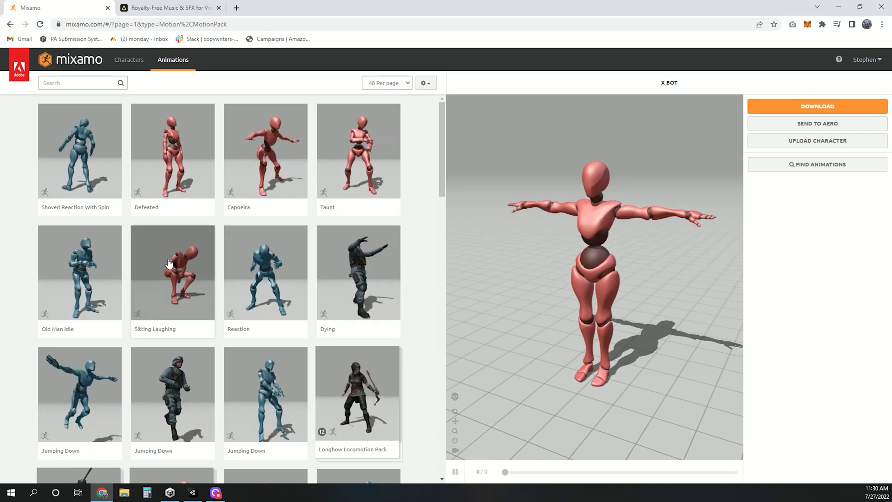
scroll(238, 266, down, 5)
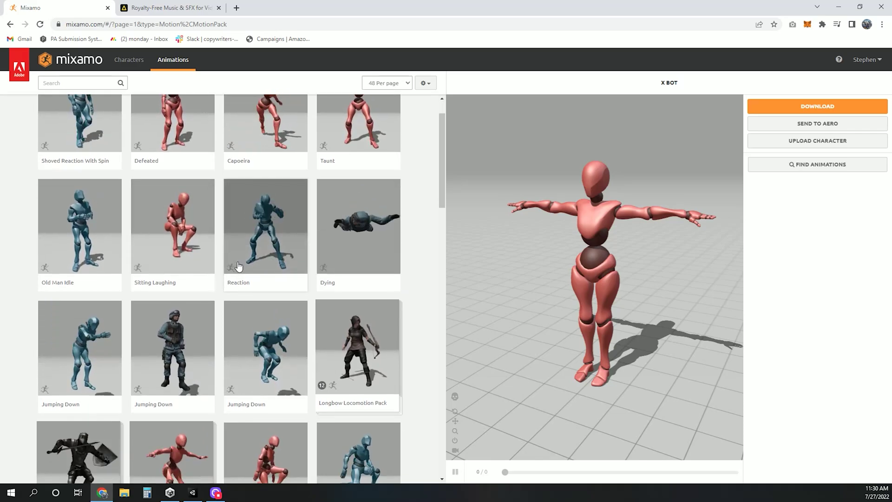
scroll(214, 264, down, 3)
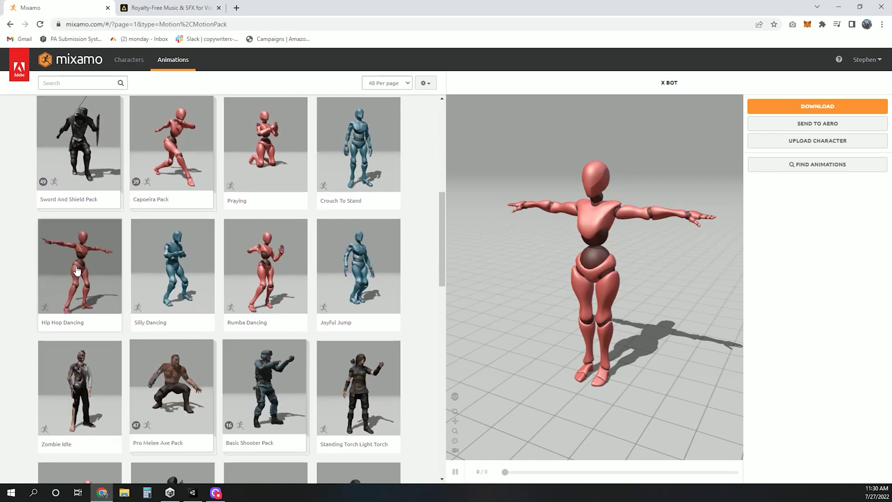
click(77, 271)
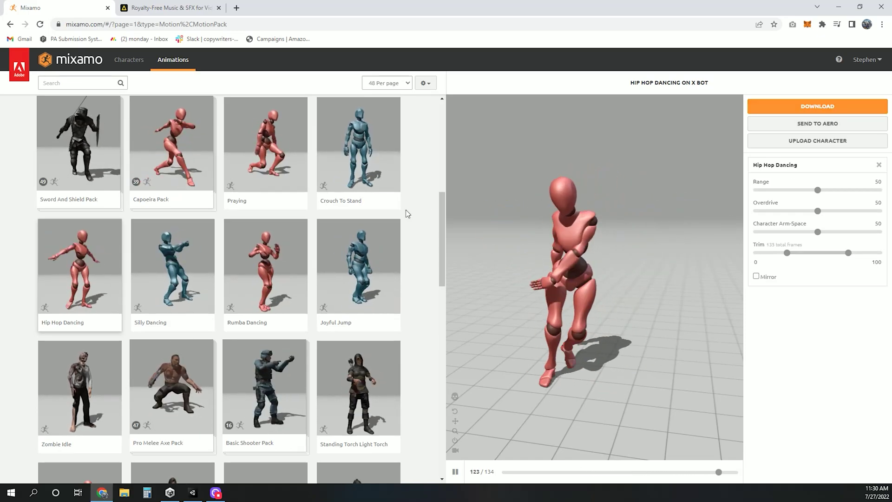
drag(442, 246, 442, 156)
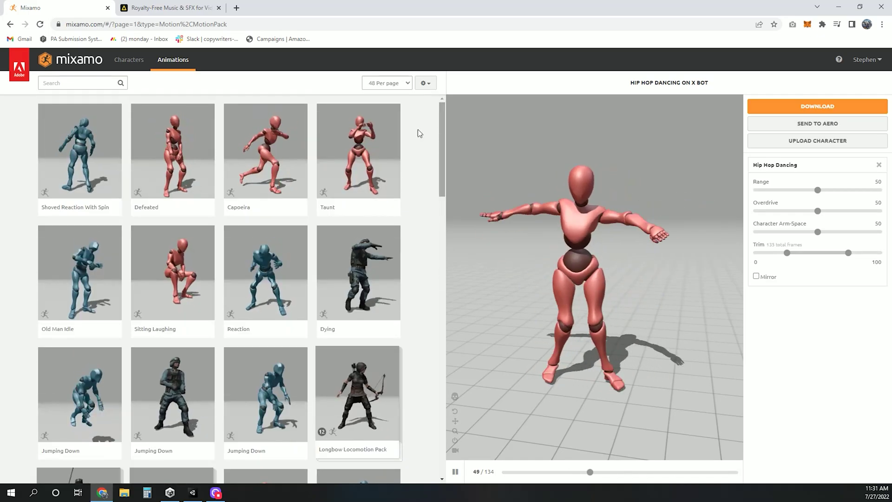
Search the animation library for 'walk' and scroll to the end of the first results page.
click(52, 83)
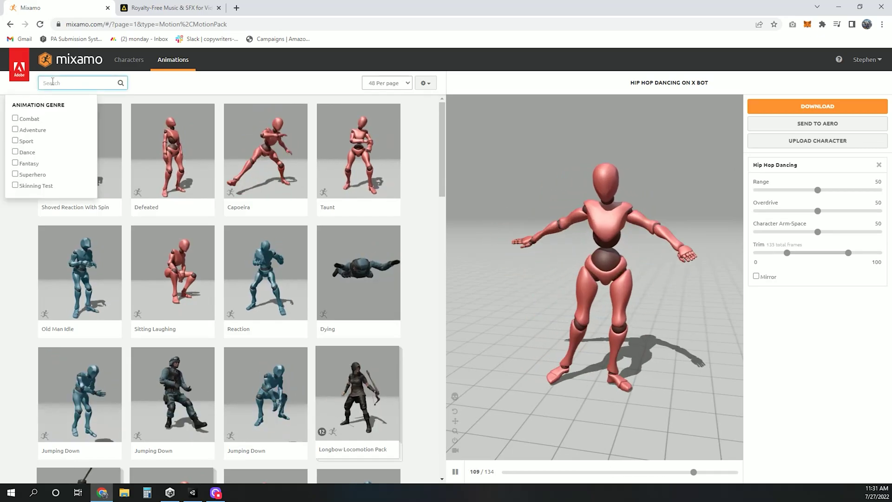
text(wa)
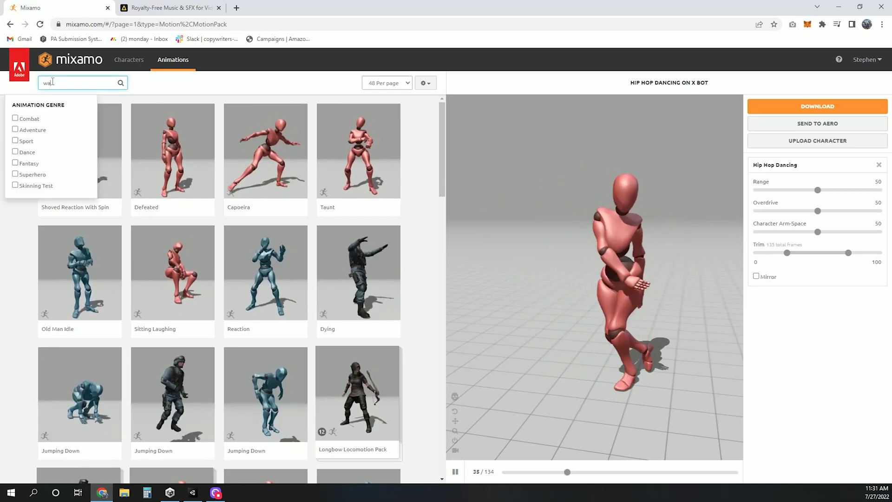
text(lk)
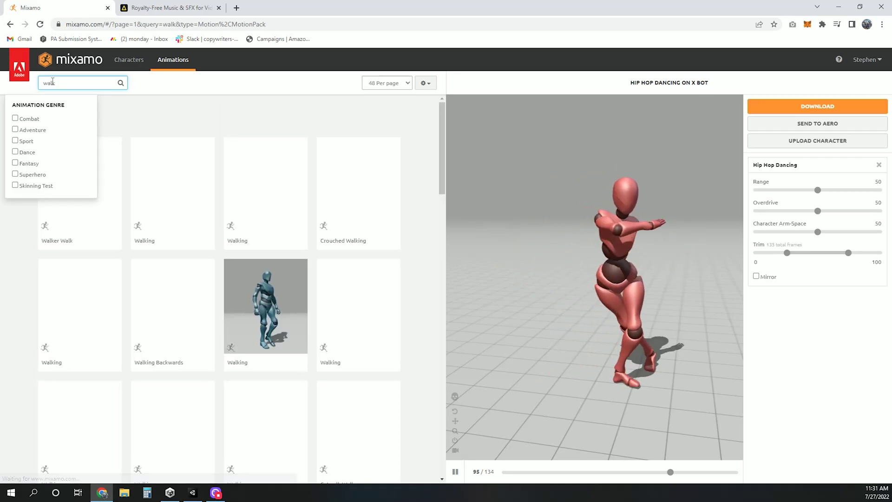
click(135, 115)
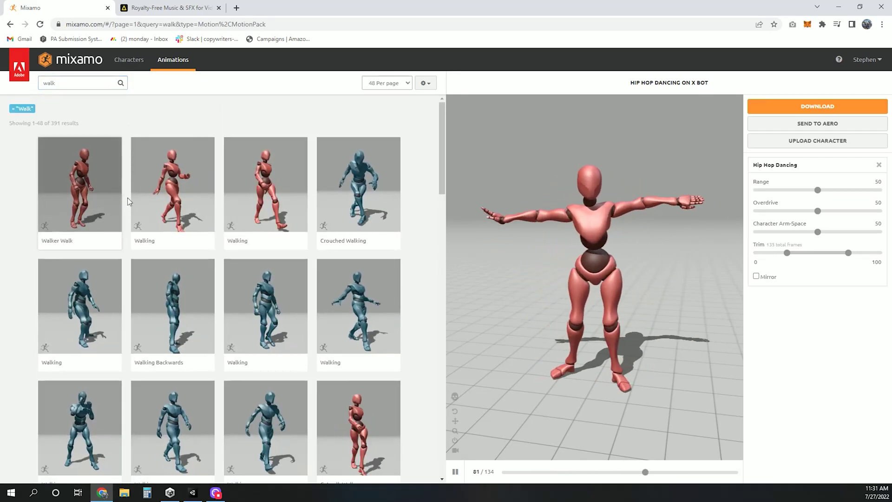
scroll(309, 198, down, 1)
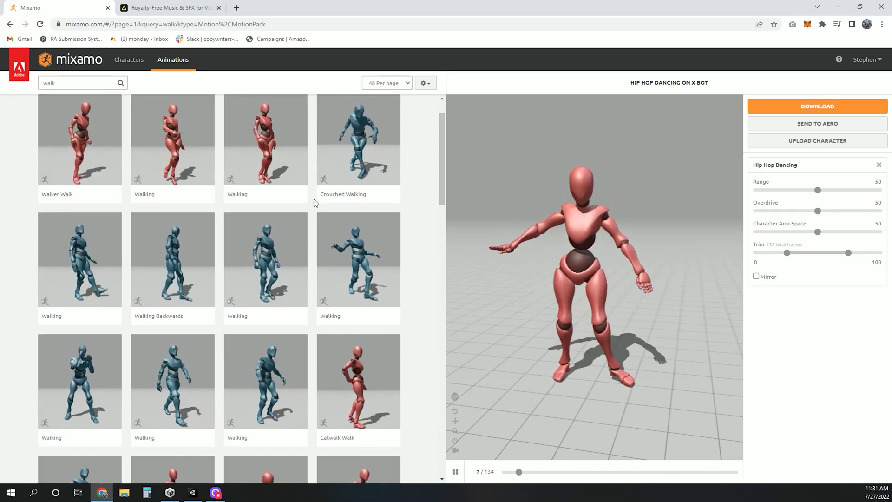
scroll(338, 225, down, 3)
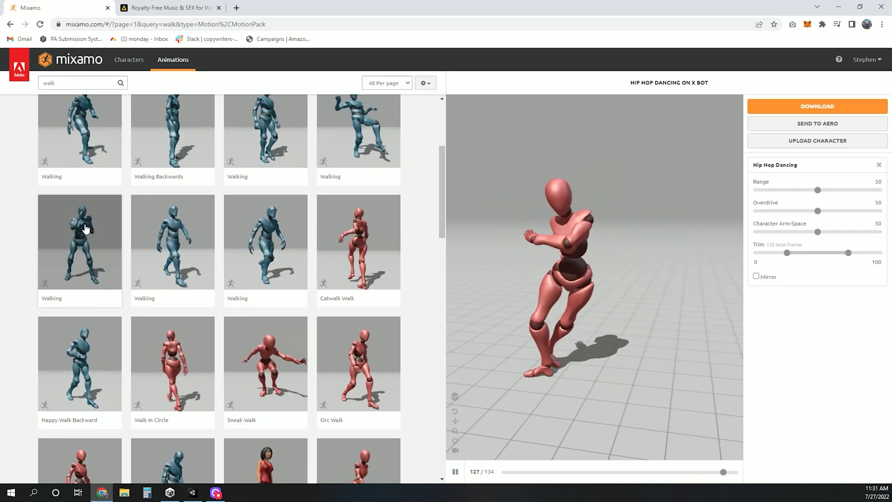
scroll(86, 228, down, 2)
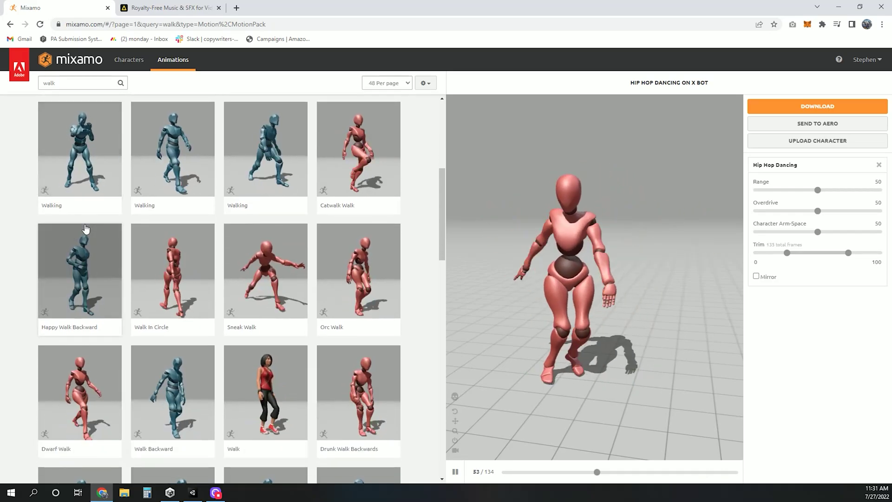
scroll(86, 228, down, 2)
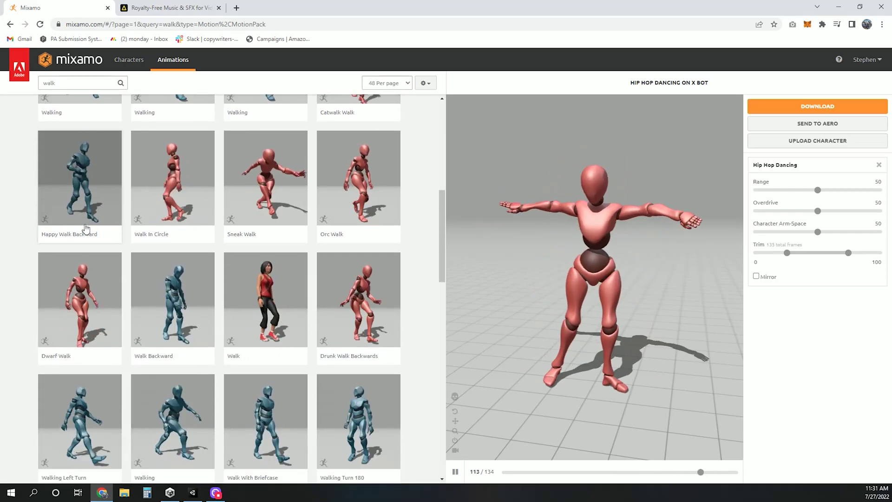
scroll(86, 228, down, 1)
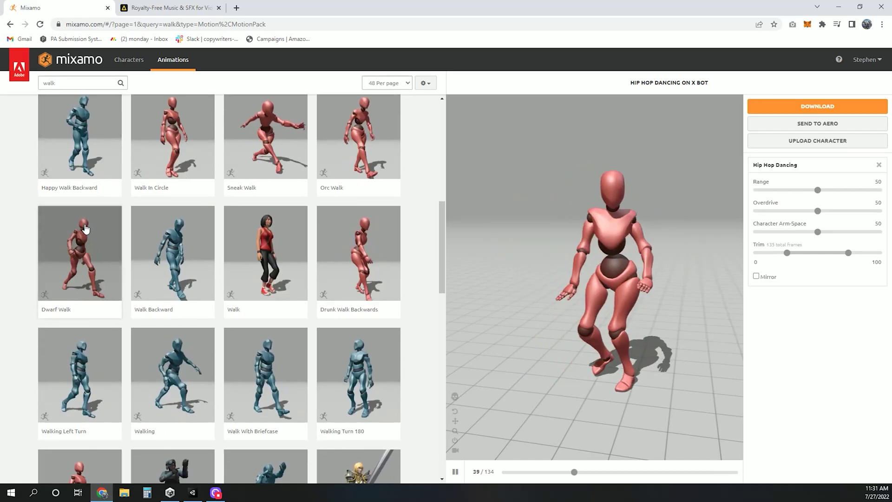
scroll(85, 228, down, 2)
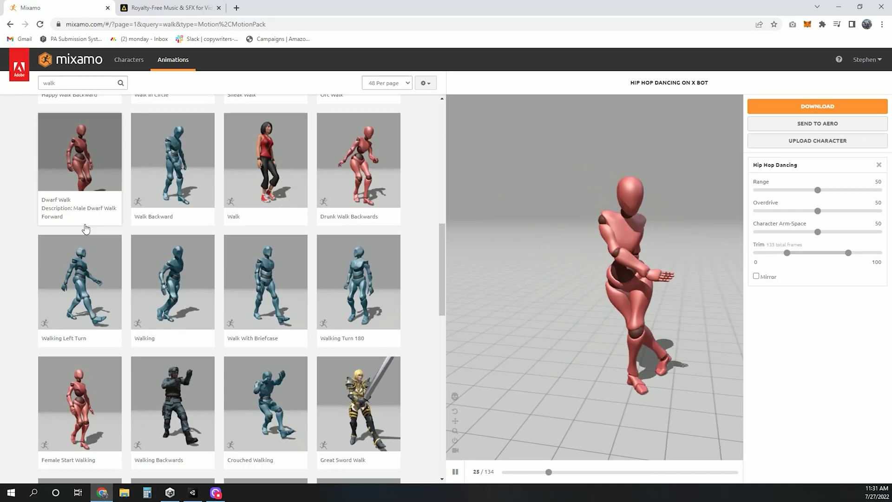
scroll(86, 229, down, 3)
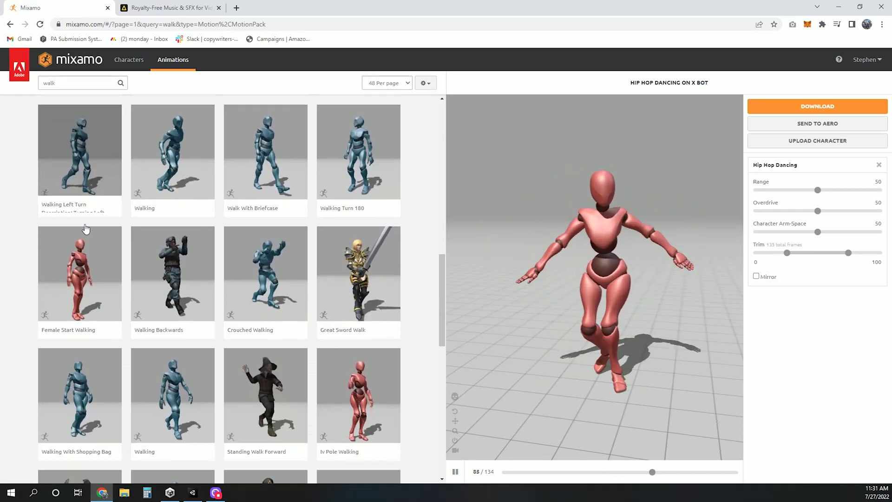
scroll(85, 228, down, 6)
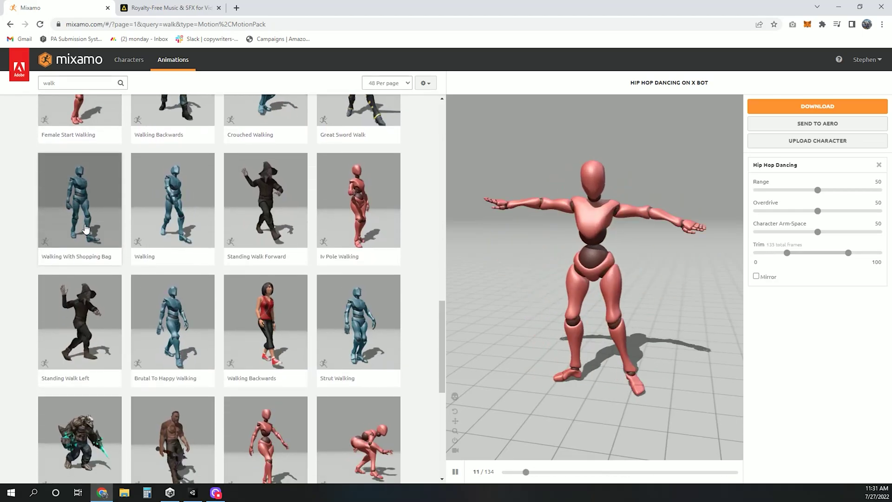
scroll(86, 228, down, 4)
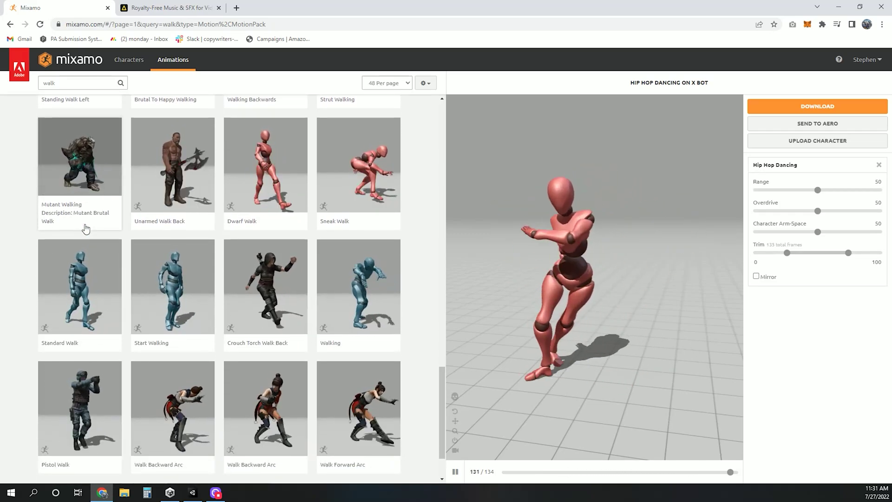
scroll(86, 229, down, 1)
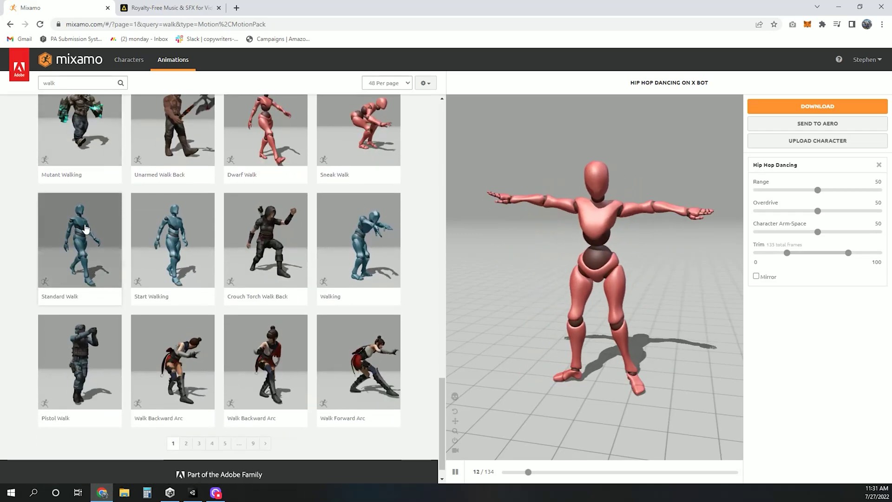
Apply Standard Walk in place with Character Arm-Space 60 and Overdrive 30, cancelling the download dialog.
click(80, 250)
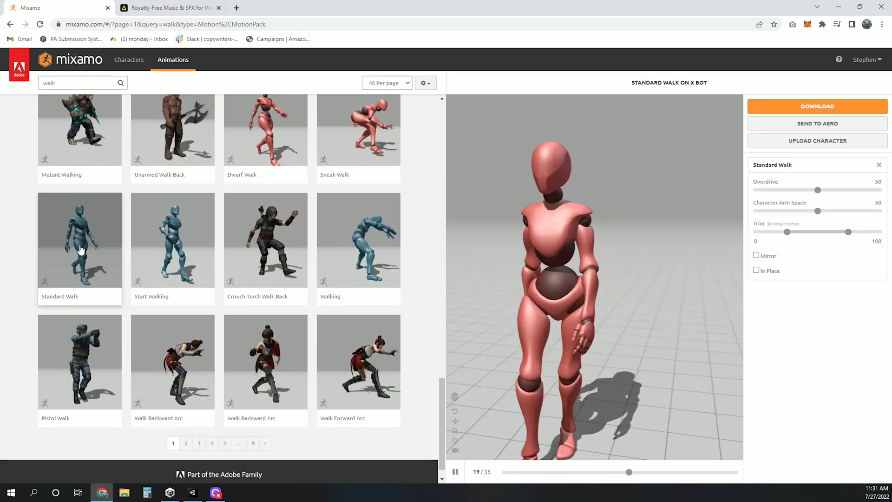
click(757, 270)
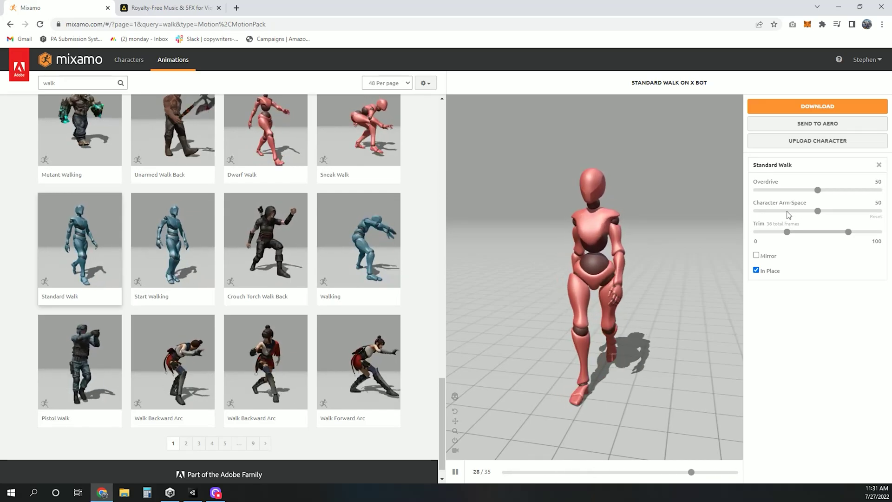
click(871, 206)
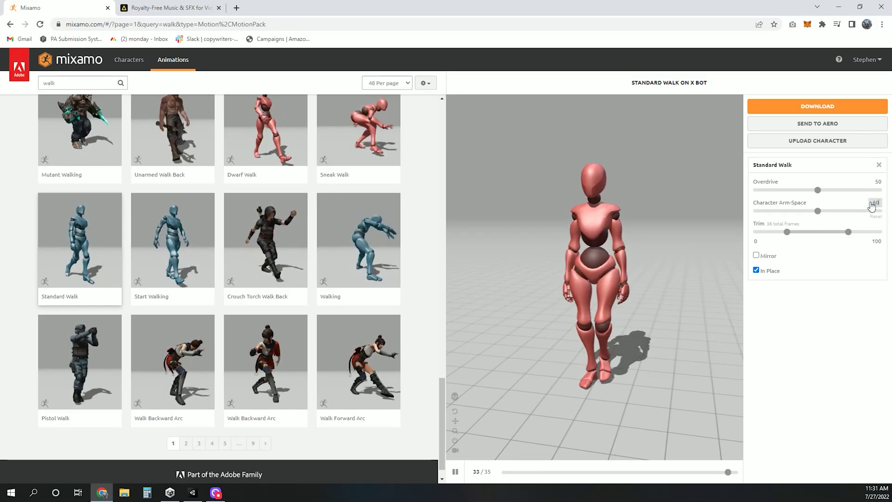
double_click(869, 203)
text(60)
text(75)
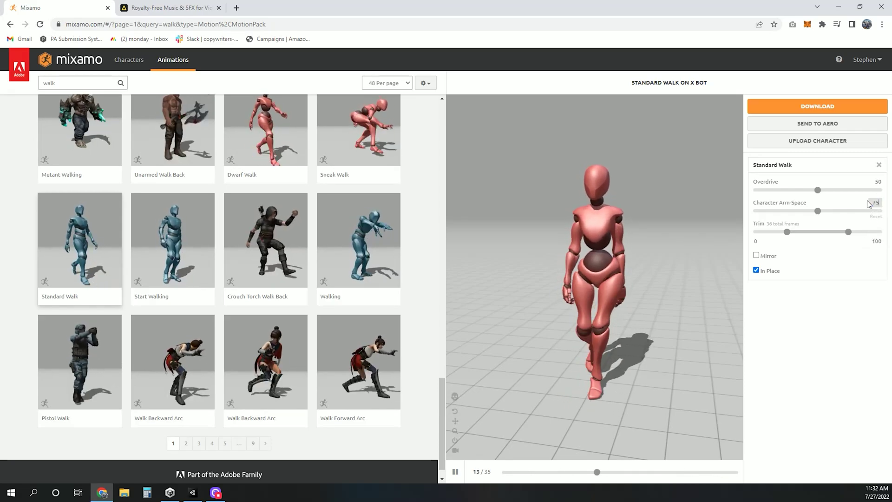
click(845, 330)
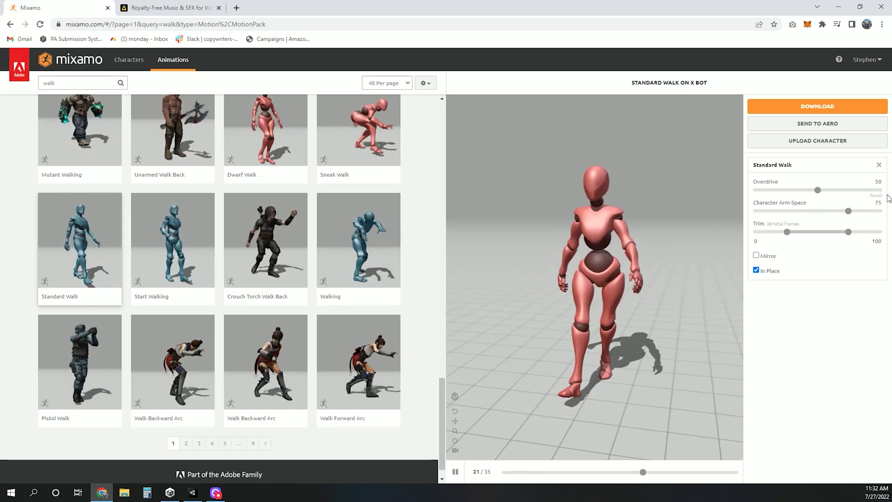
double_click(877, 203)
text(60)
key(Return)
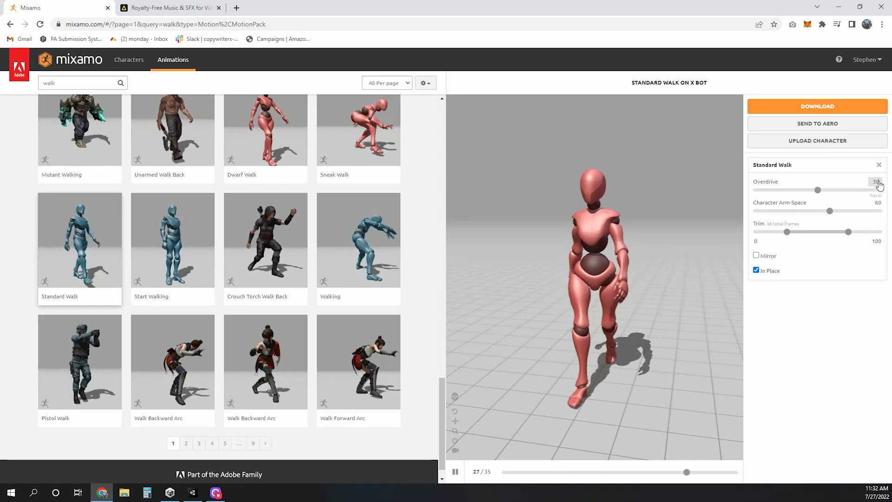
key(Return)
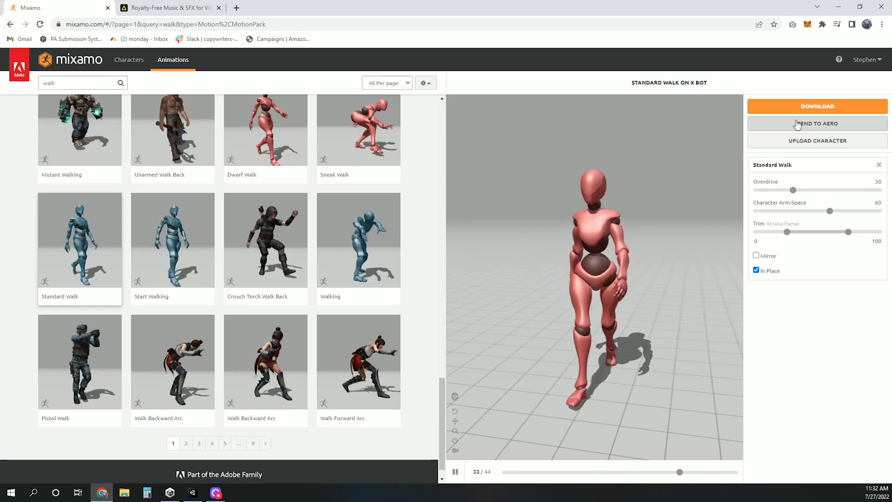
click(820, 107)
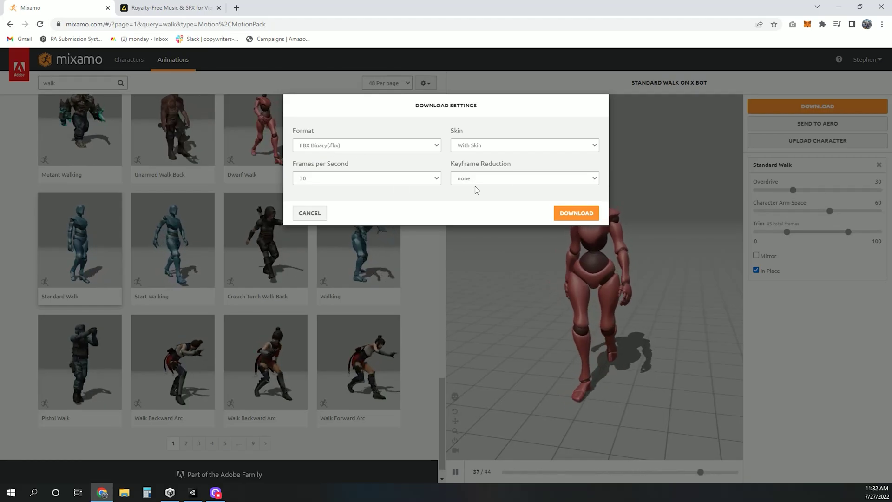
click(309, 214)
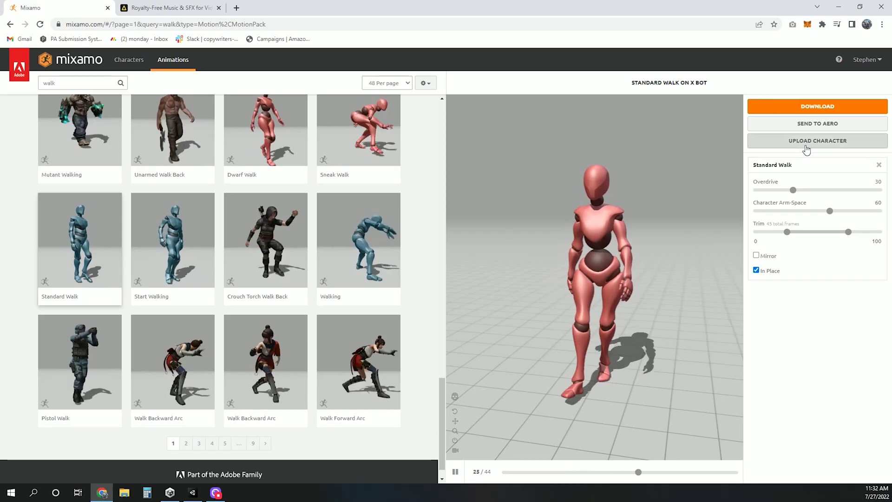
Upload the character FBX by dragging it from Explorer into Mixamo's upload drop zone.
click(823, 142)
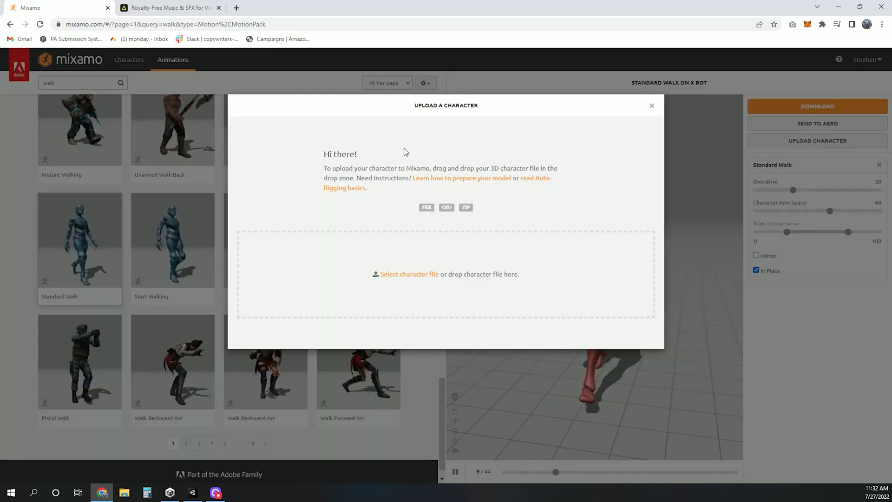
key(alt+Tab)
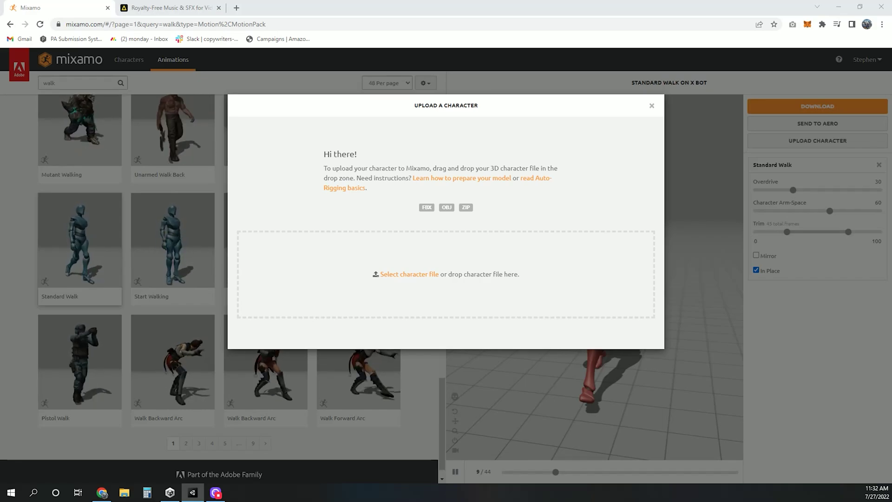
drag(255, 305, 406, 273)
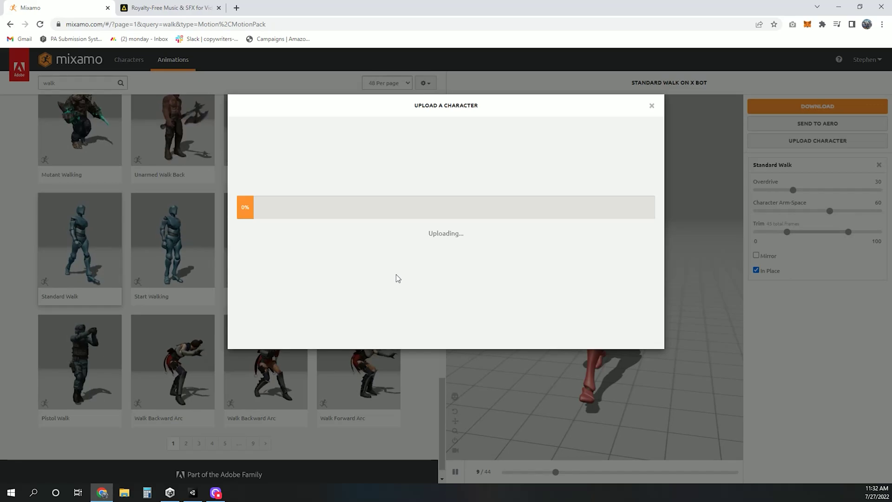
mouse_move(219, 497)
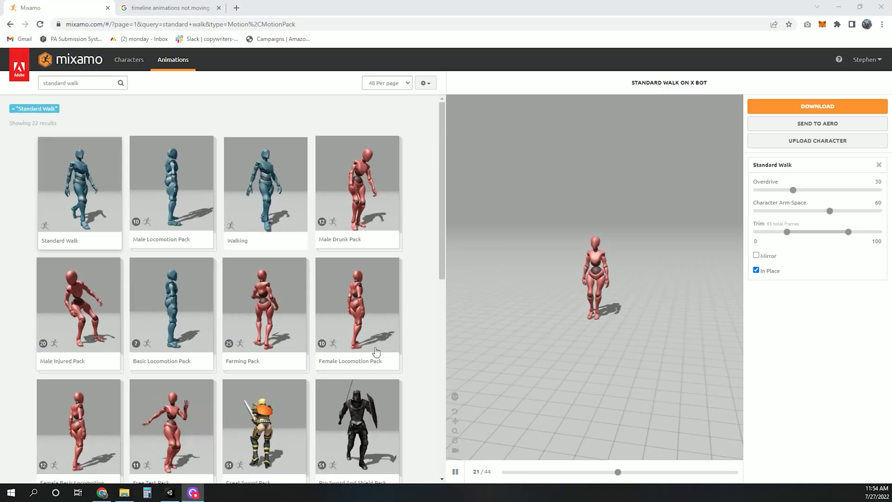
Turn off In Place and download Standard Walk as FBX for Unity, without skin, 30 fps.
click(756, 270)
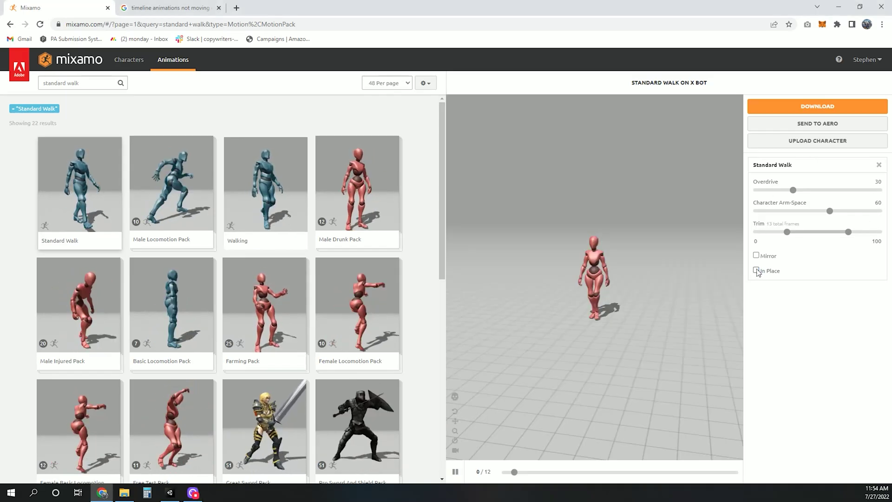
click(817, 106)
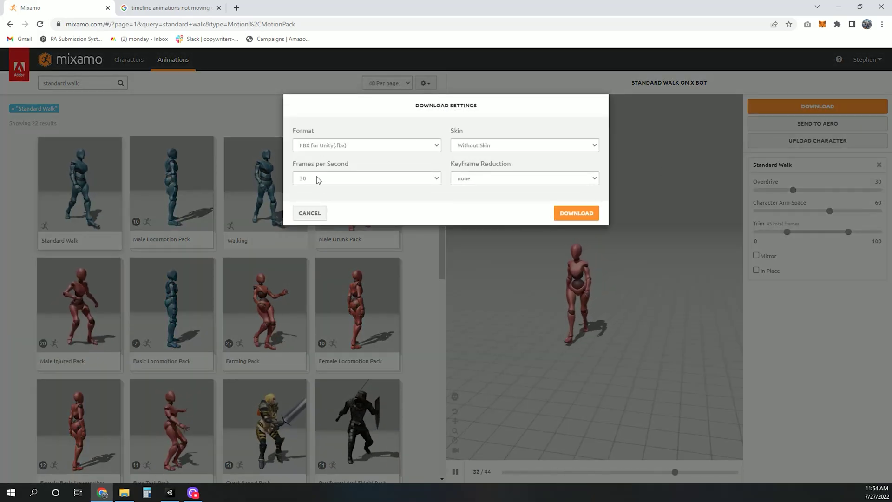
click(576, 213)
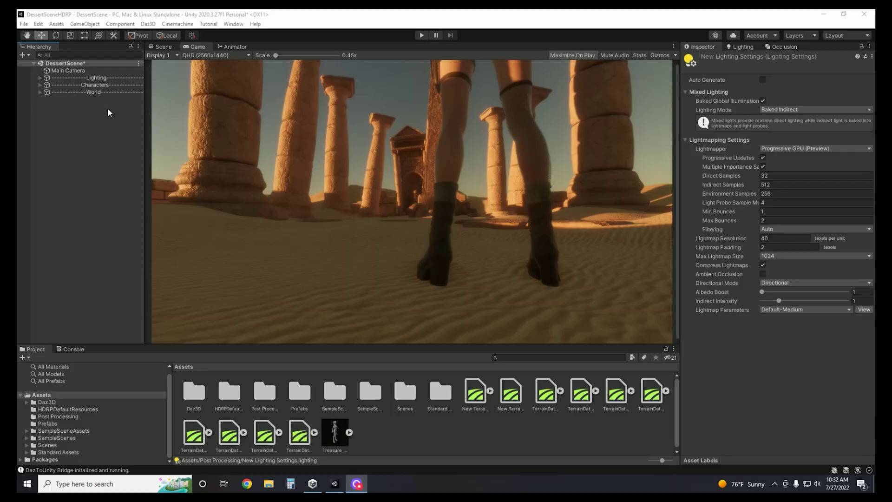
Create an empty dashed 'Timeline' divider object and move it between Lighting and Characters.
right_click(59, 98)
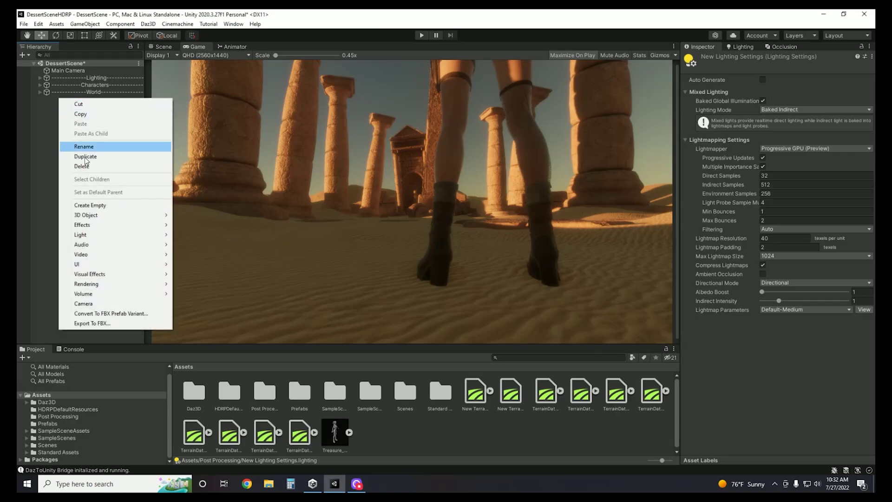
click(95, 206)
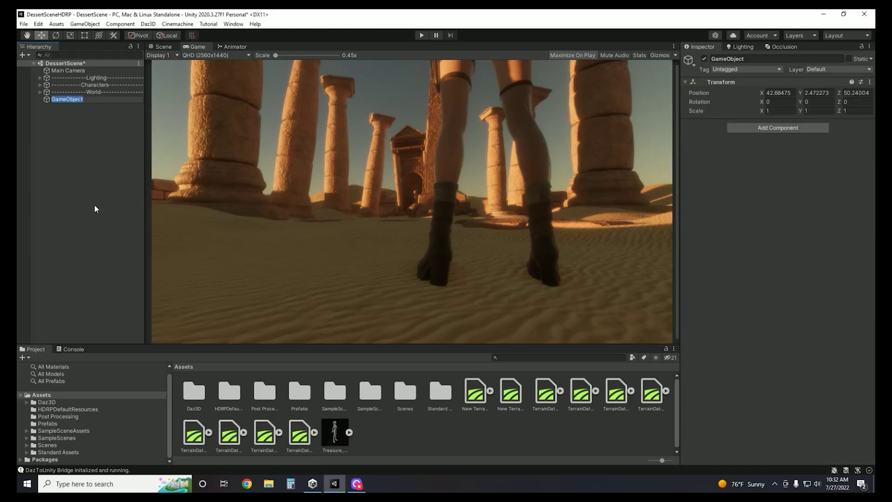
text(--------Timeline---------------)
click(71, 99)
text(------)
key(Return)
click(84, 119)
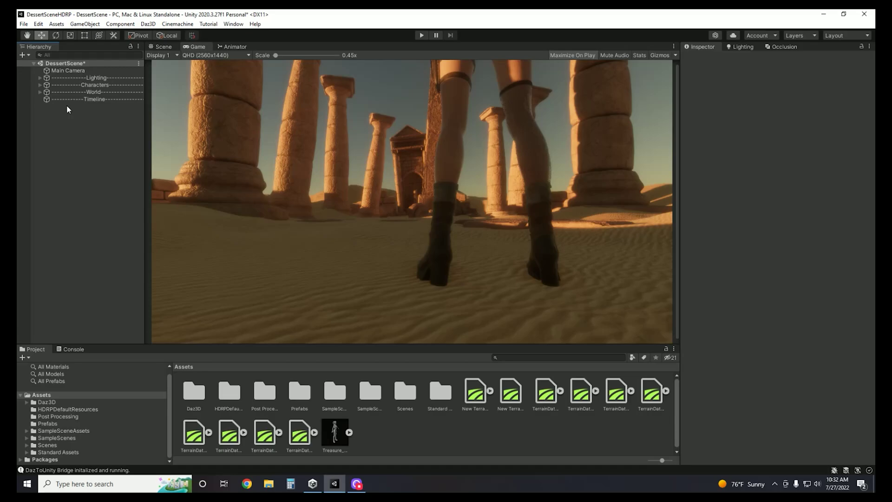
drag(93, 100, 88, 82)
click(65, 127)
Add another empty GameObject named Timeline at the bottom of the Hierarchy and select it.
right_click(51, 111)
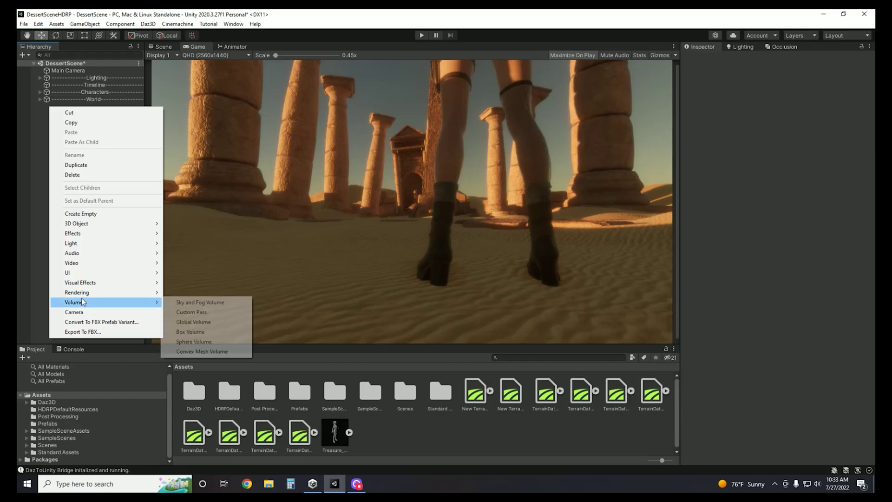
click(87, 214)
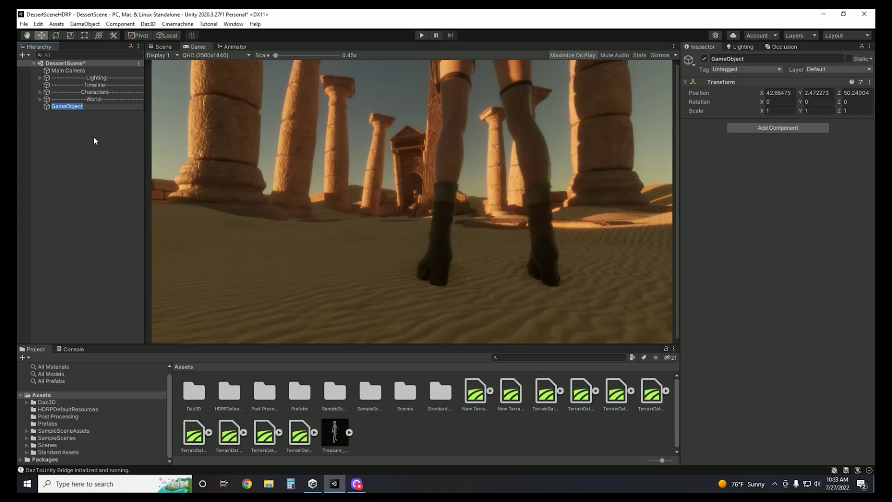
text(Timeline)
click(77, 132)
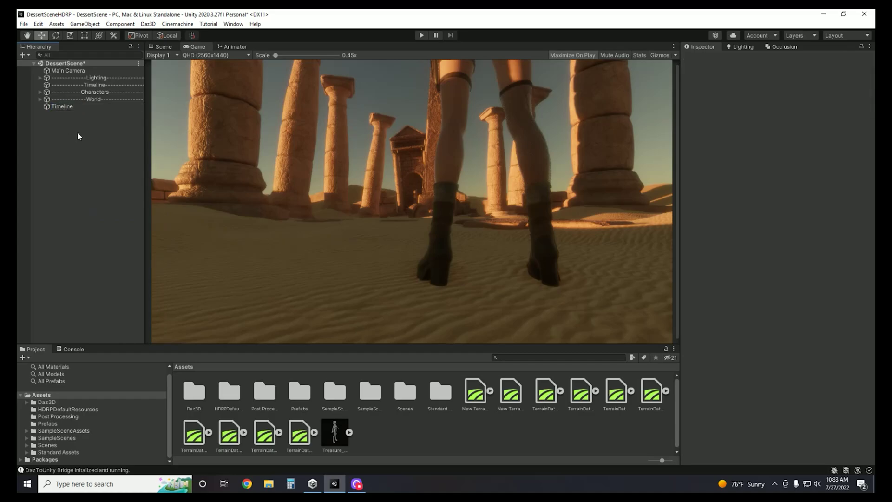
click(63, 106)
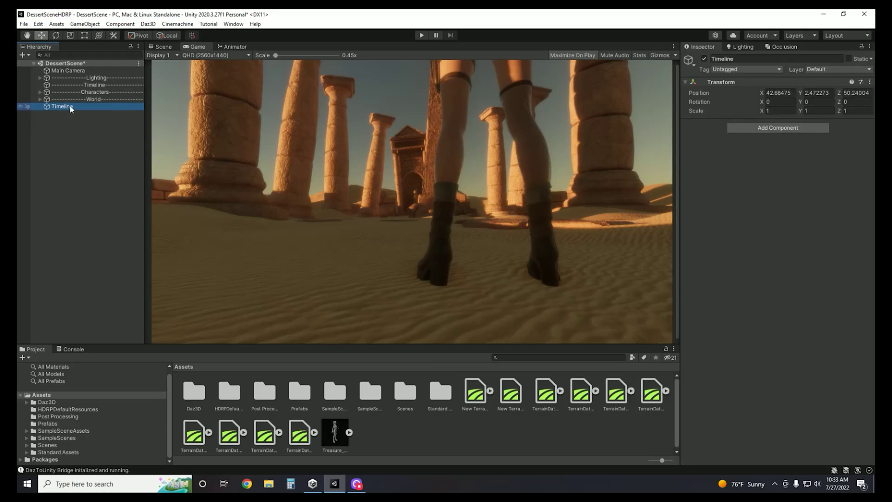
Open Window > Sequencing > Timeline and dock it in the bottom panel beside Project and Console.
click(234, 24)
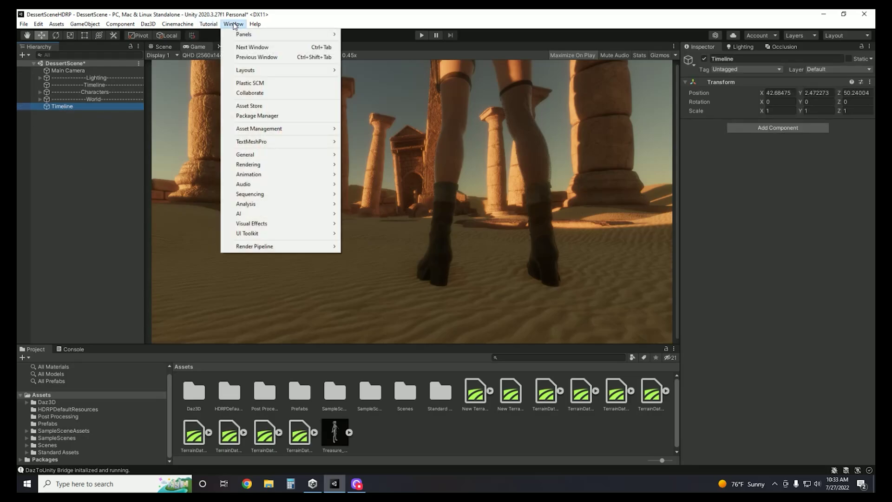
mouse_move(236, 35)
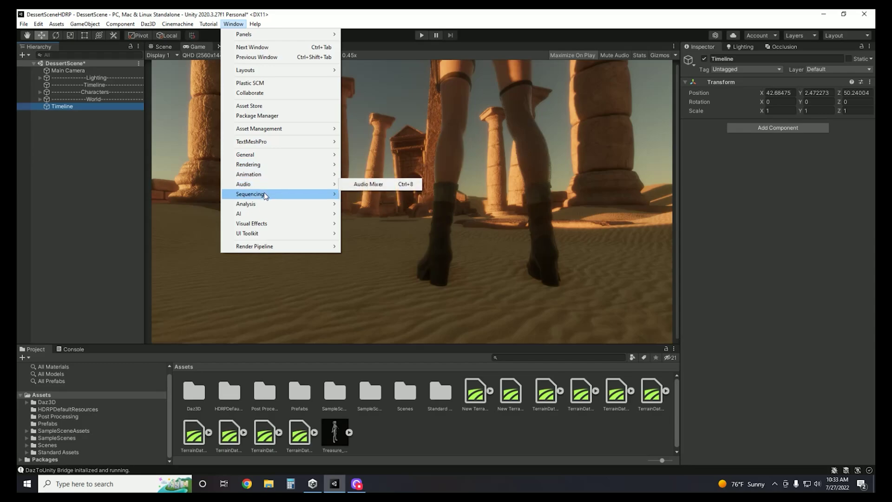
mouse_move(264, 193)
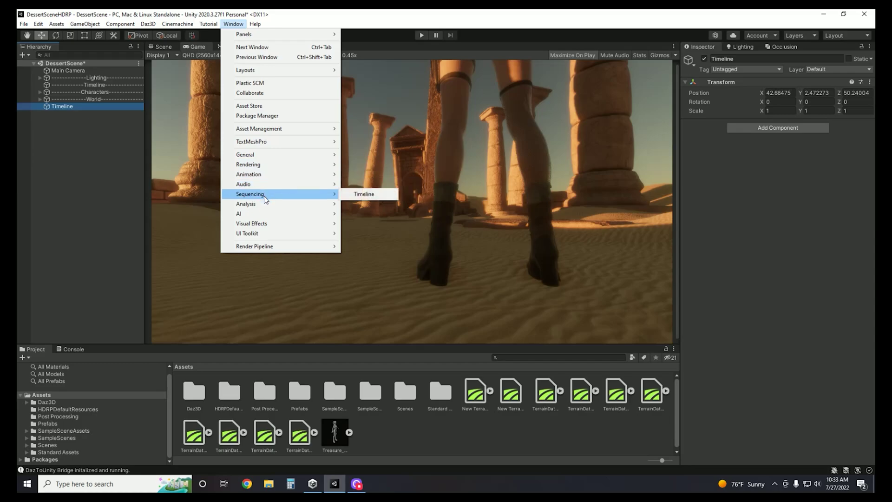
click(368, 195)
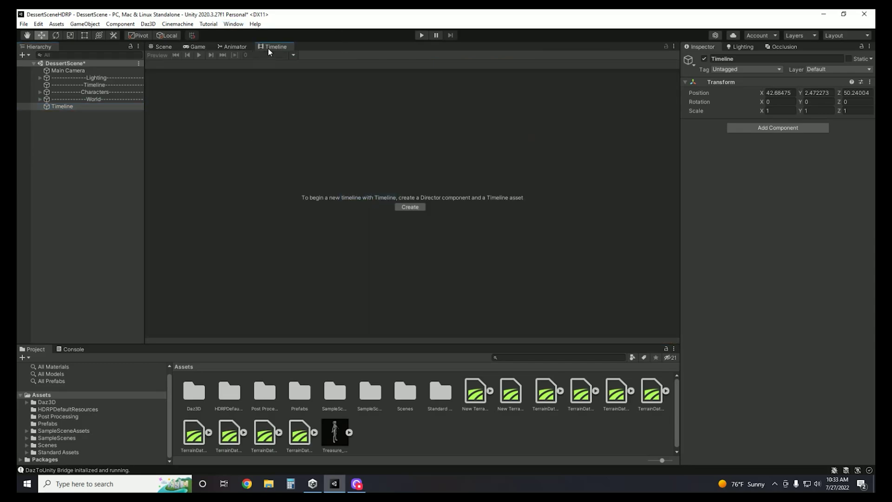
drag(269, 48, 113, 348)
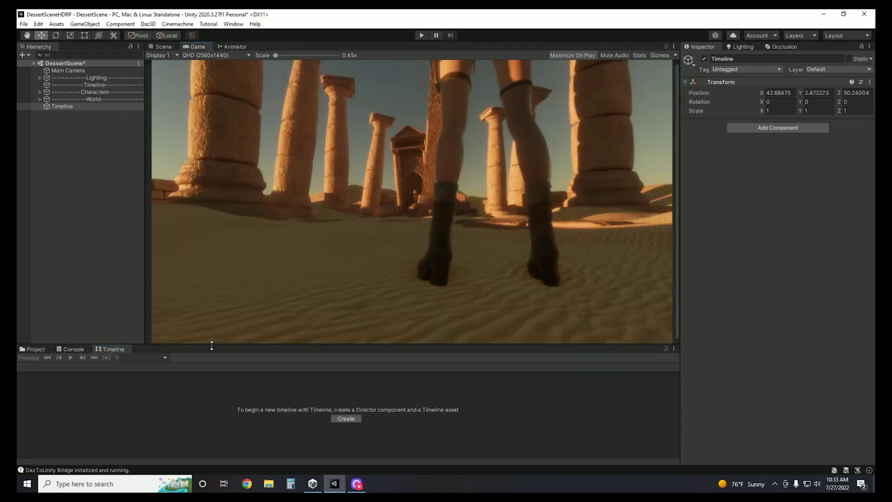
Heighten the bottom panel, then create and save a Timeline asset for the Timeline object.
drag(213, 344, 231, 261)
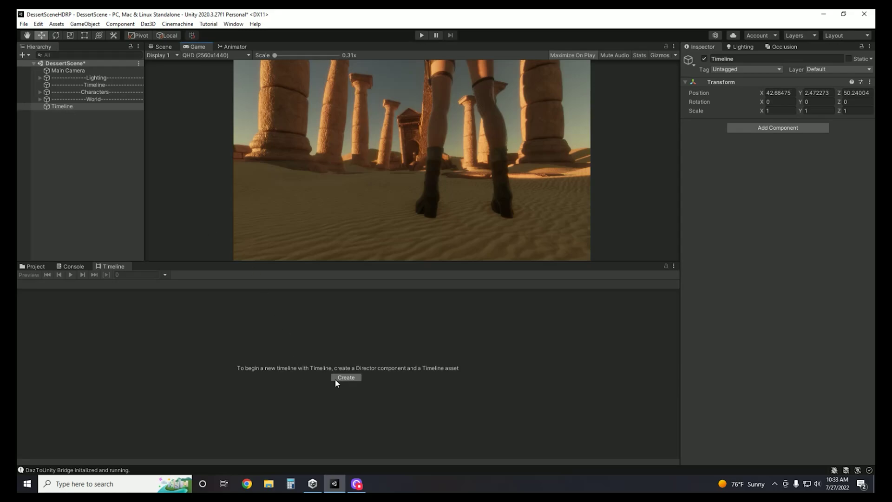
click(347, 378)
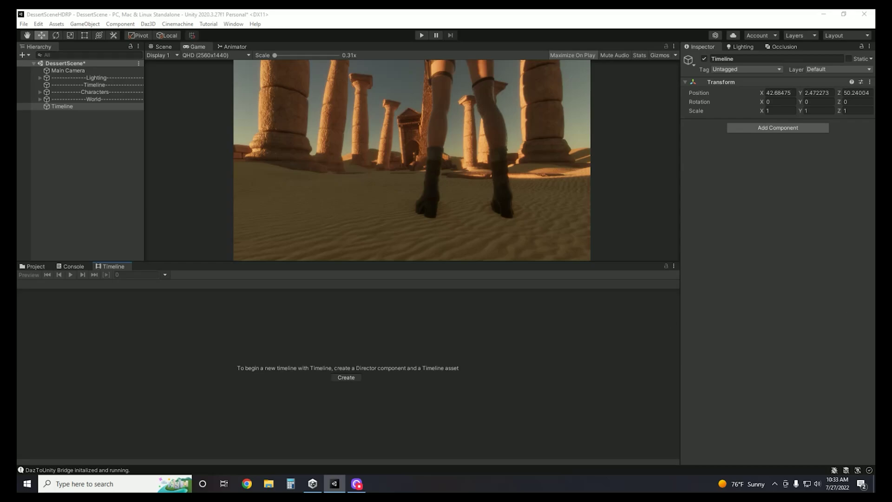
key(Return)
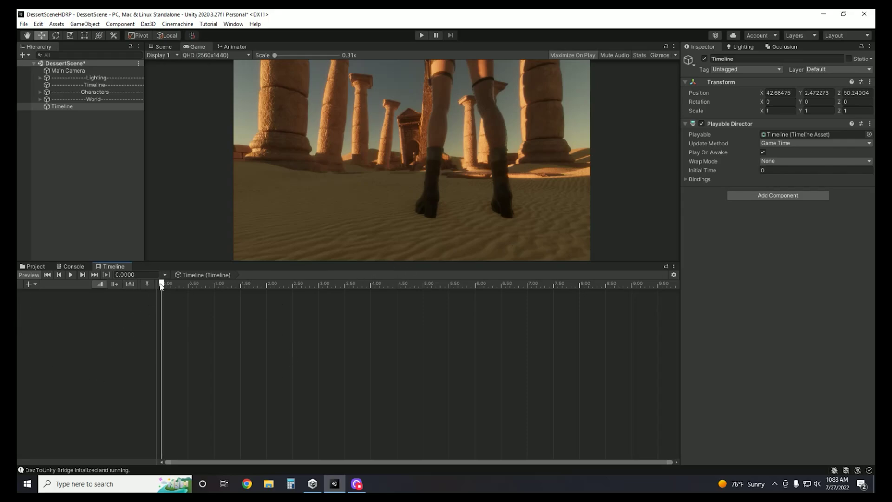
mouse_move(162, 283)
mouse_down()
mouse_move(622, 281)
mouse_move(147, 284)
mouse_up()
click(118, 275)
Add an Audio Track and an Animation Track to the timeline from the + menu.
click(33, 284)
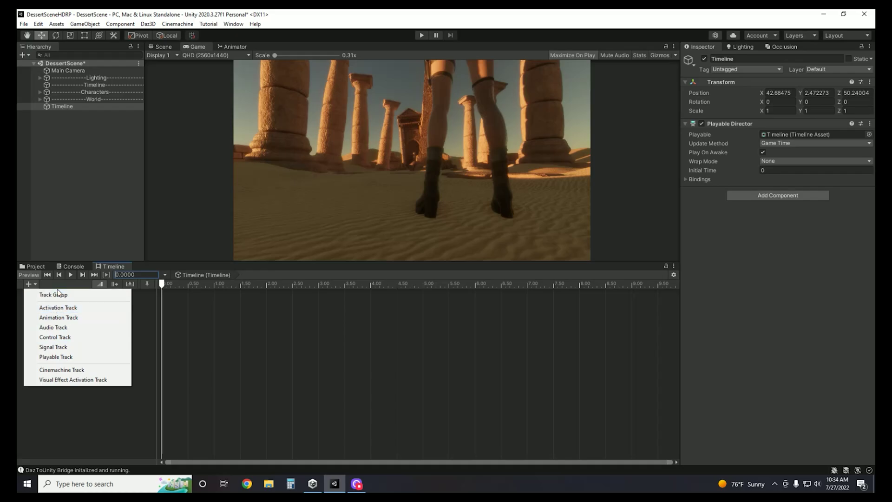
click(53, 328)
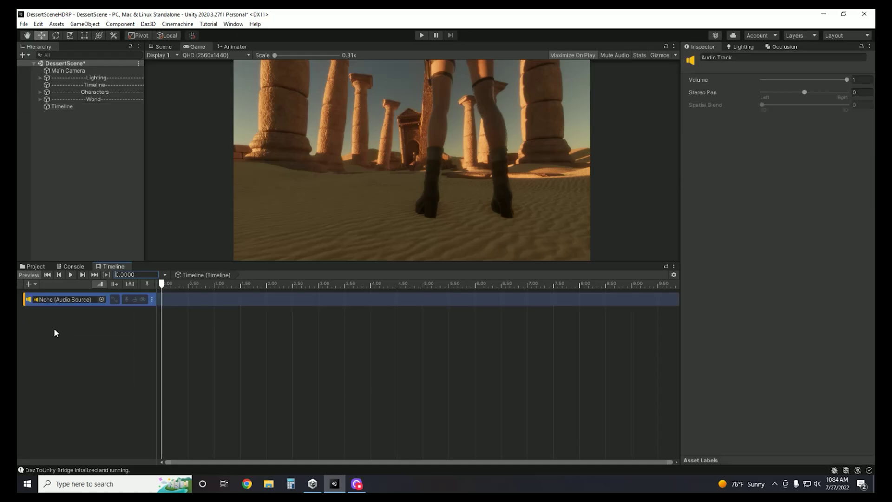
click(34, 285)
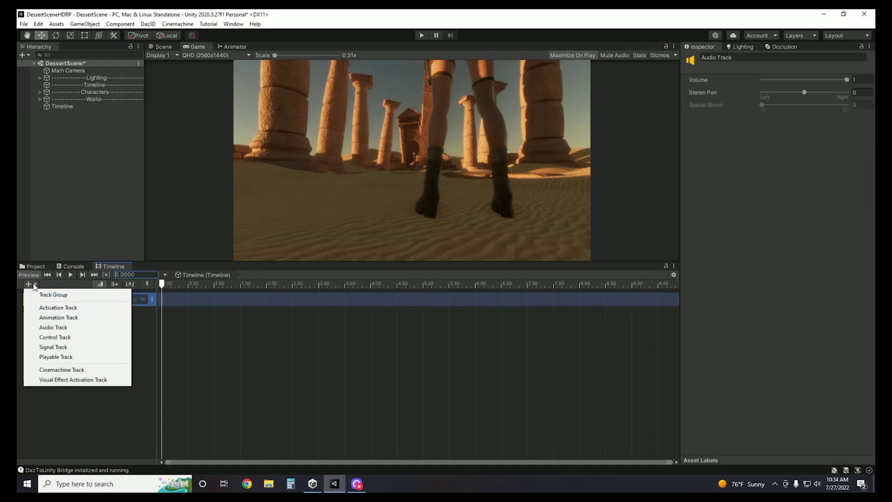
click(42, 318)
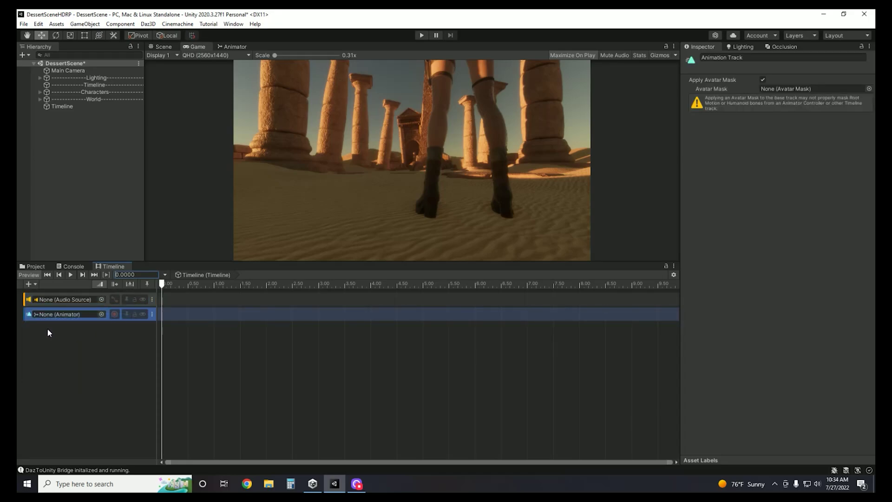
click(88, 337)
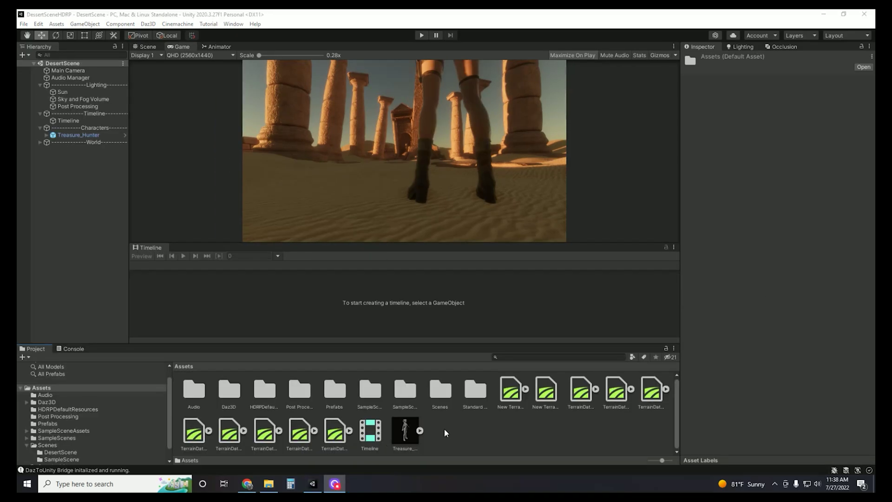
Create two new folders in Assets named Animations and Terrain Data.
right_click(443, 427)
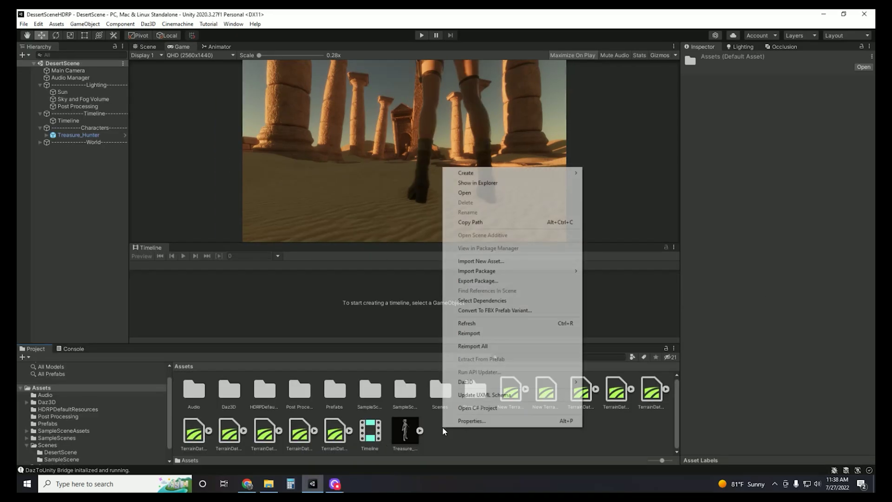
mouse_move(470, 174)
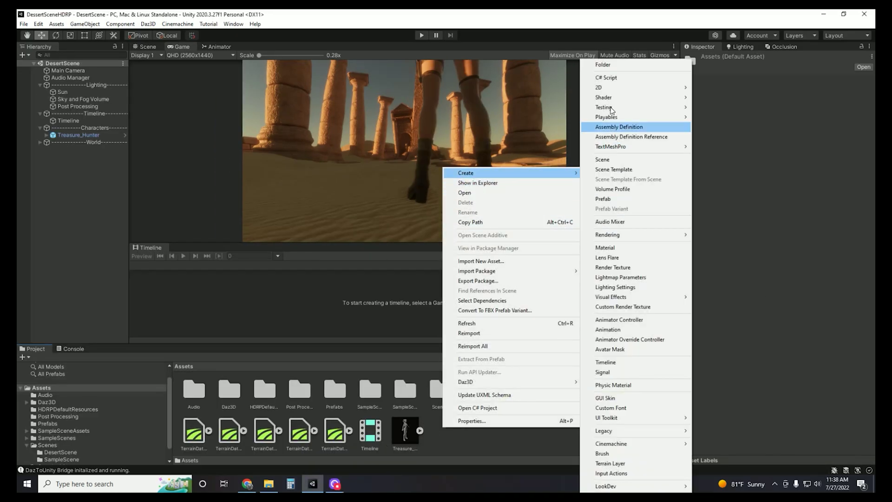
click(607, 65)
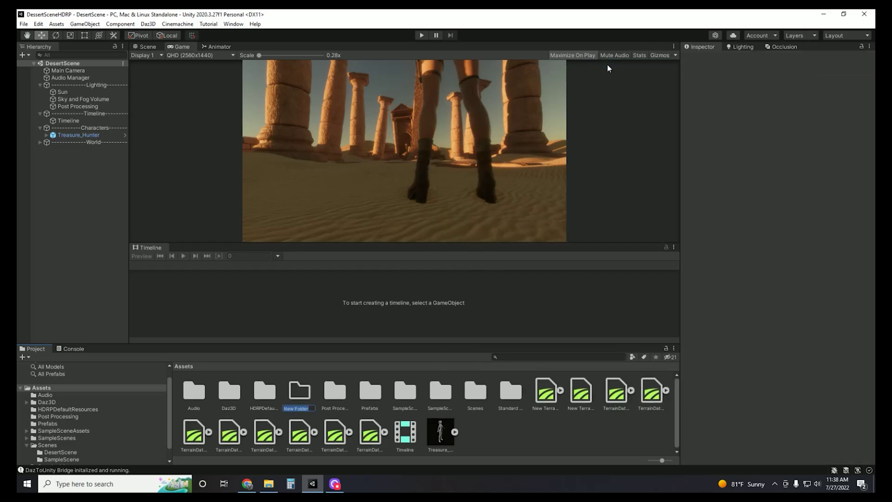
text(Animations)
click(478, 432)
right_click(488, 429)
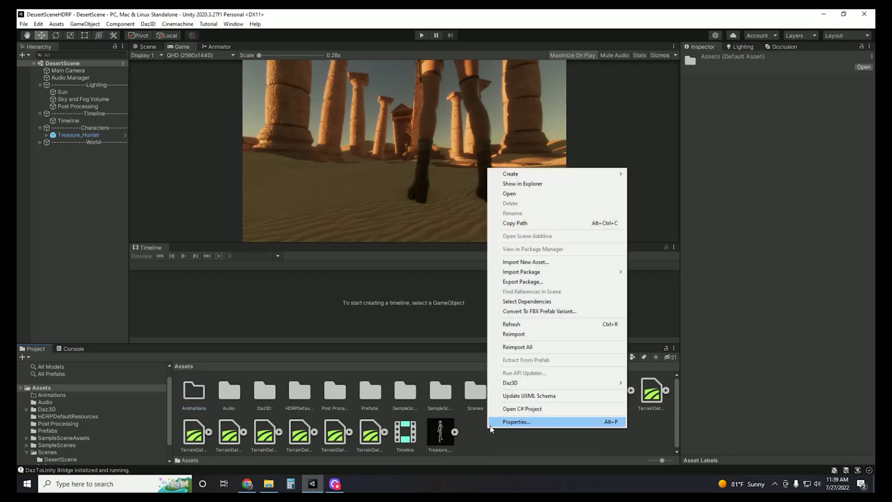
mouse_move(552, 178)
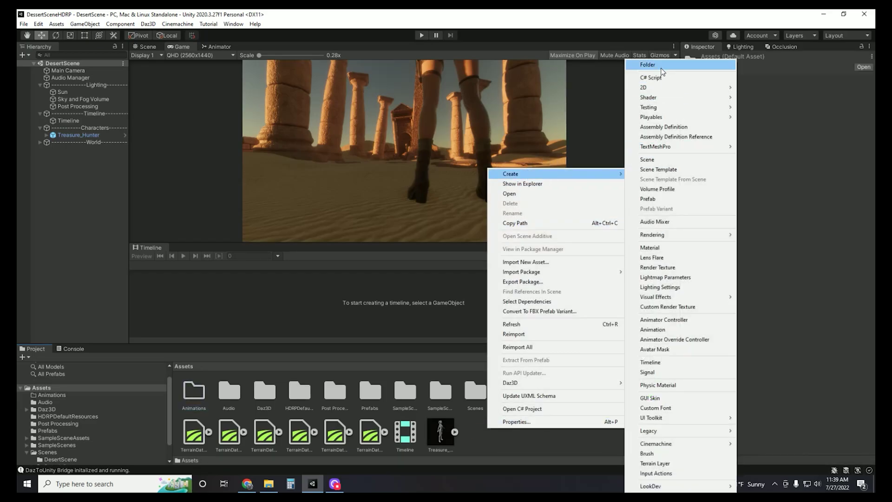
click(661, 69)
text(TerrainData)
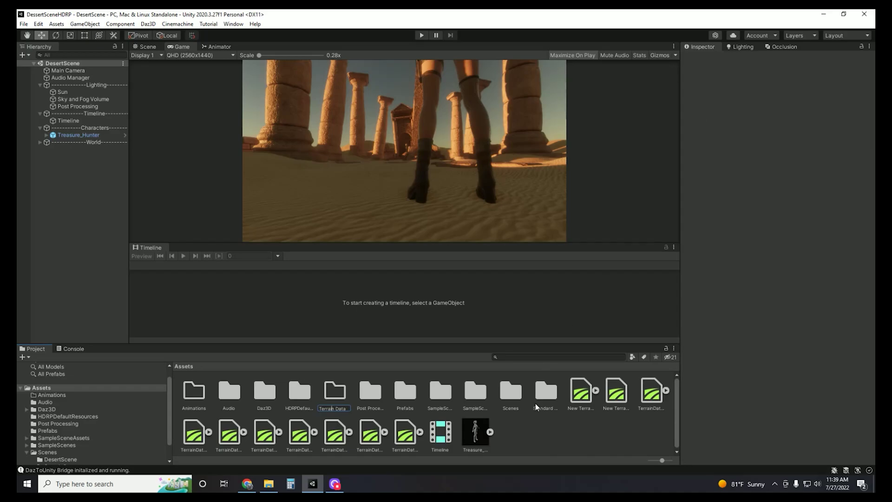
key(Return)
Move all ten terrain data assets into the Terrain Data folder.
click(580, 395)
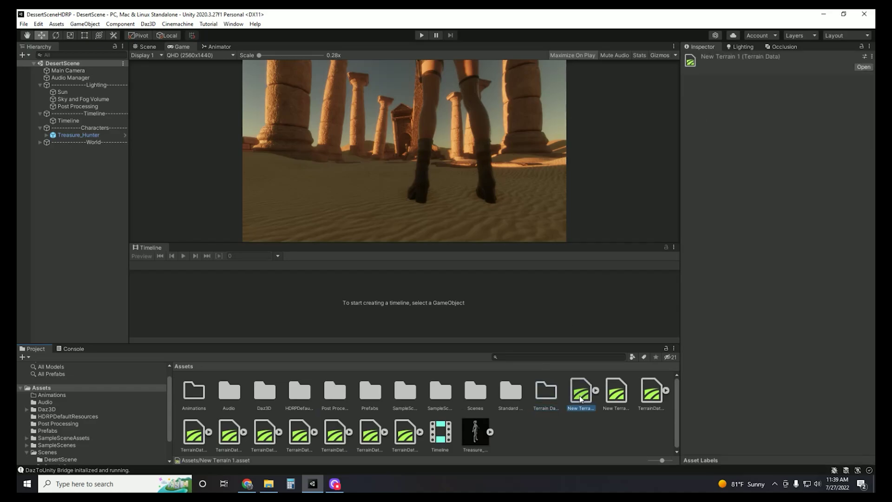
shift+click(403, 435)
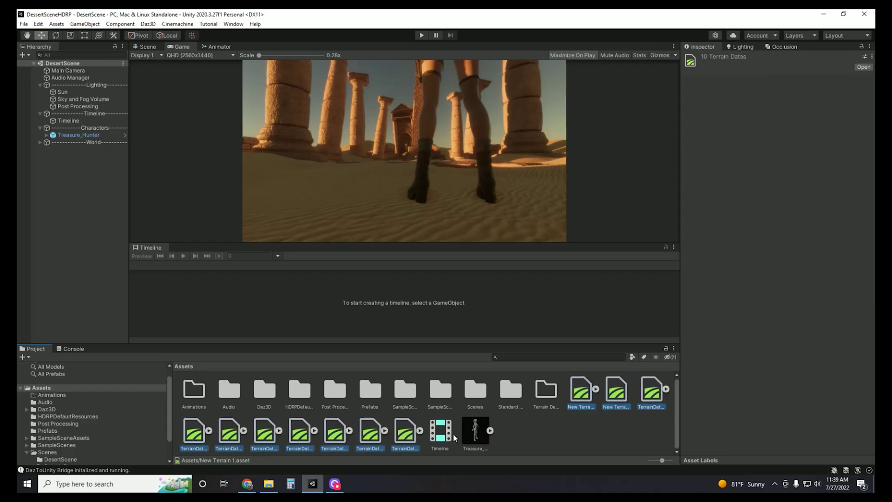
drag(581, 395, 546, 392)
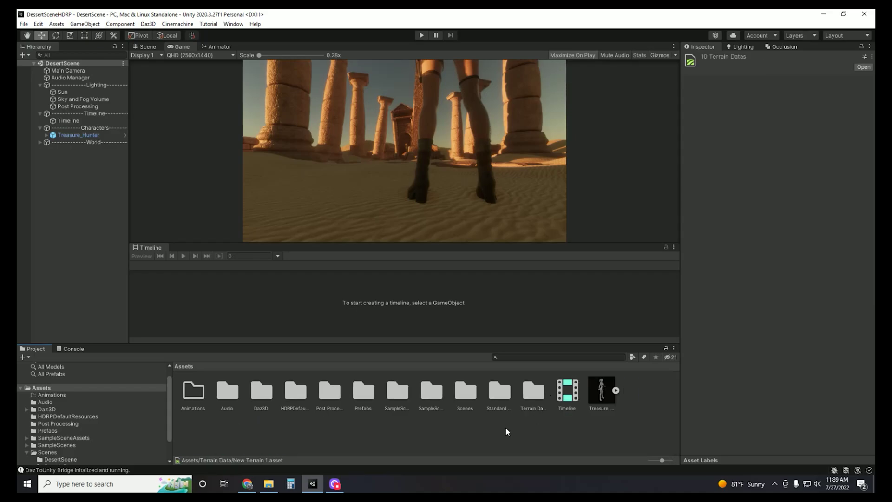
Import the xbot@Idle and xbot@Standard Walk FBX files into the Animations folder.
click(224, 433)
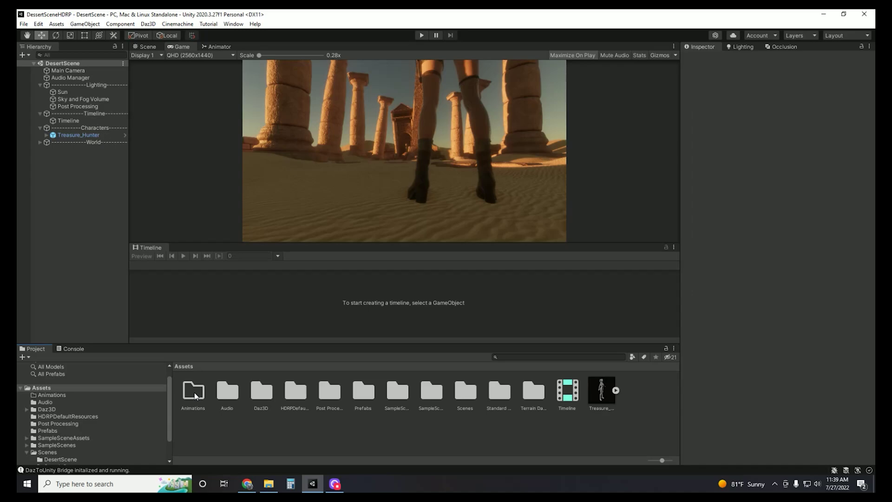
double_click(194, 392)
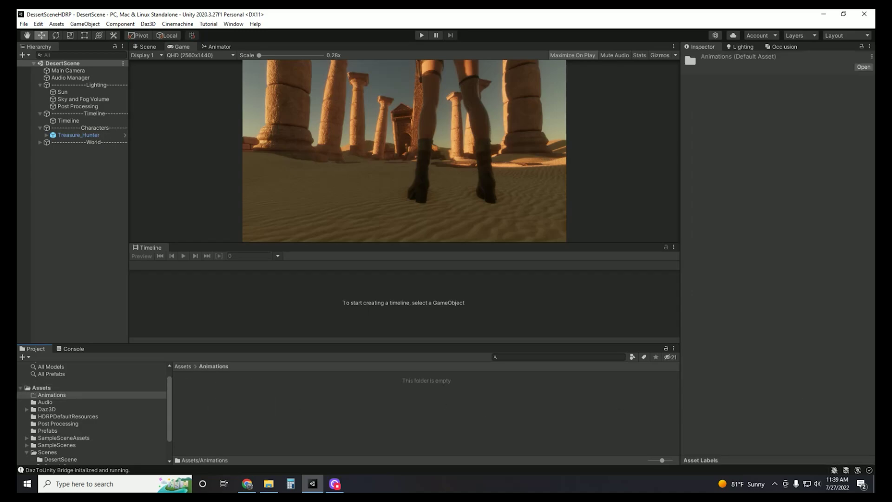
drag(874, 453, 205, 391)
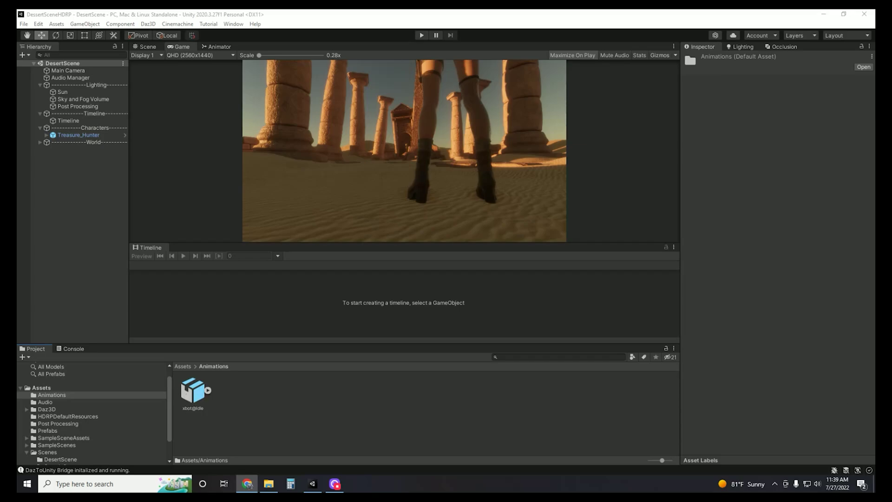
drag(601, 448, 243, 398)
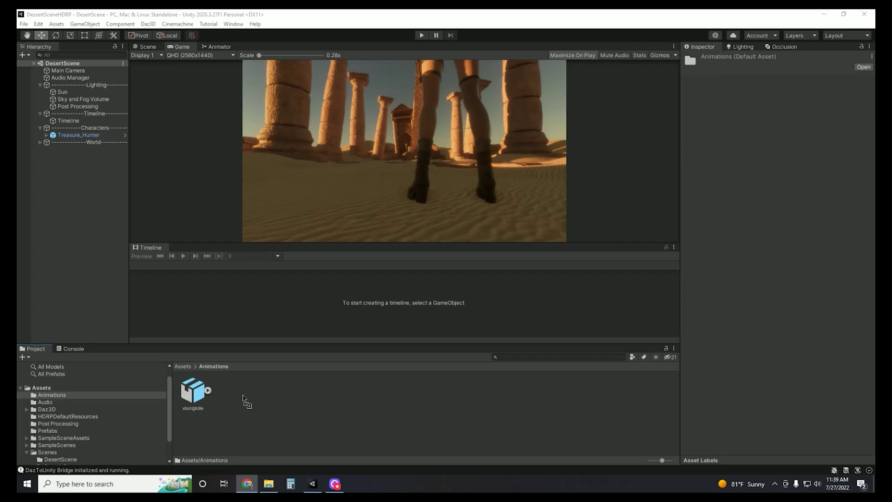
Inspect the Idle clip, then rig xbot@Idle as Humanoid and apply.
click(208, 391)
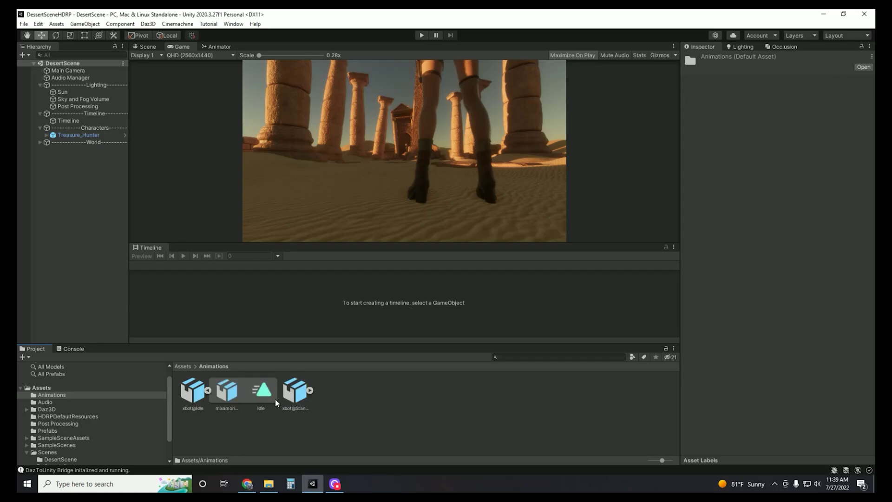
click(263, 394)
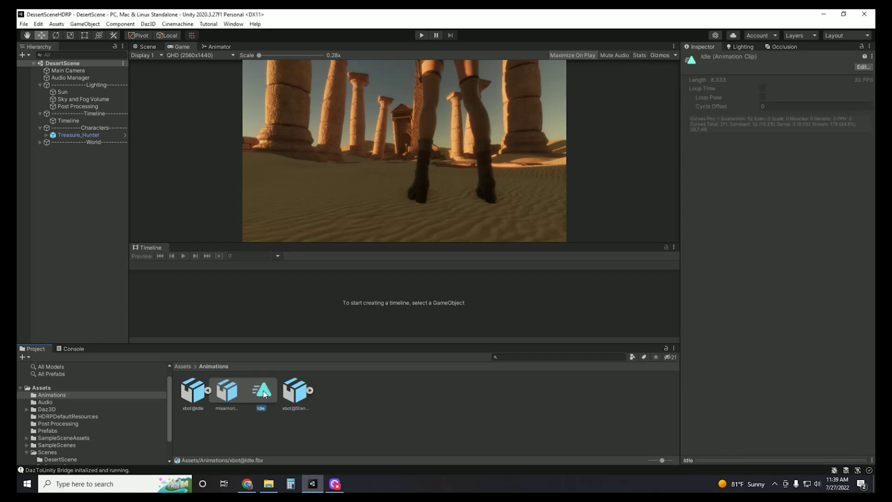
click(201, 399)
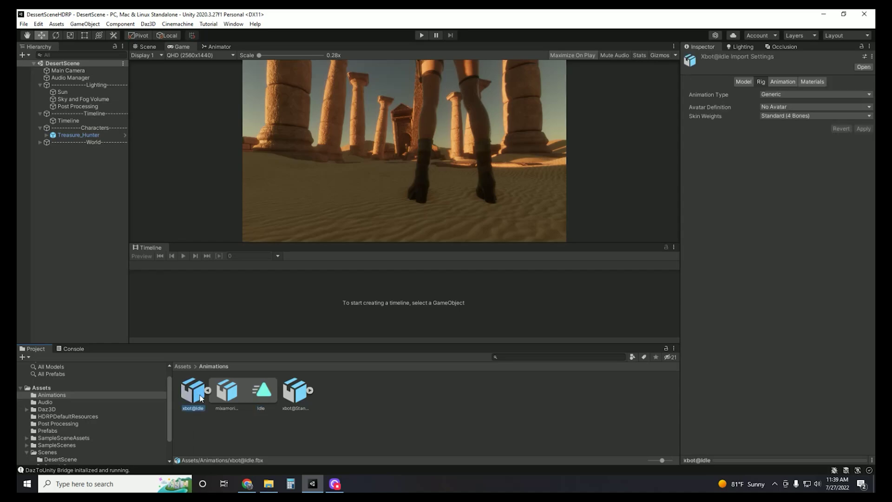
click(209, 390)
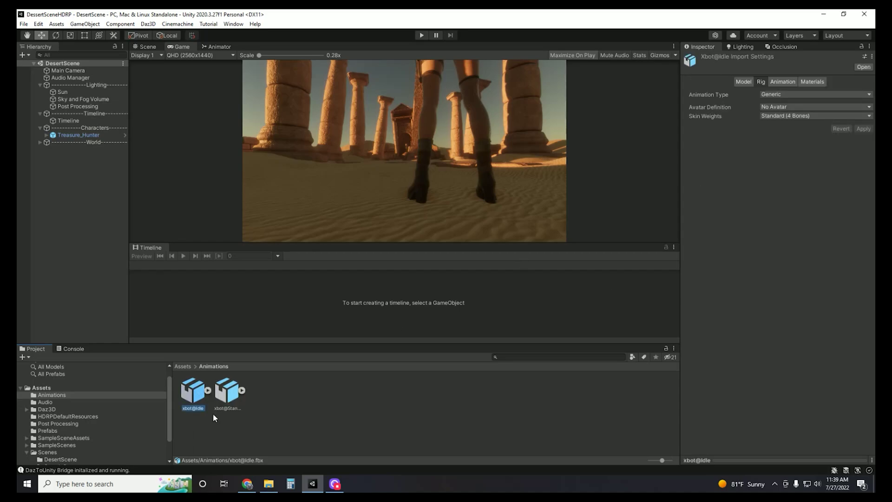
click(784, 97)
click(785, 135)
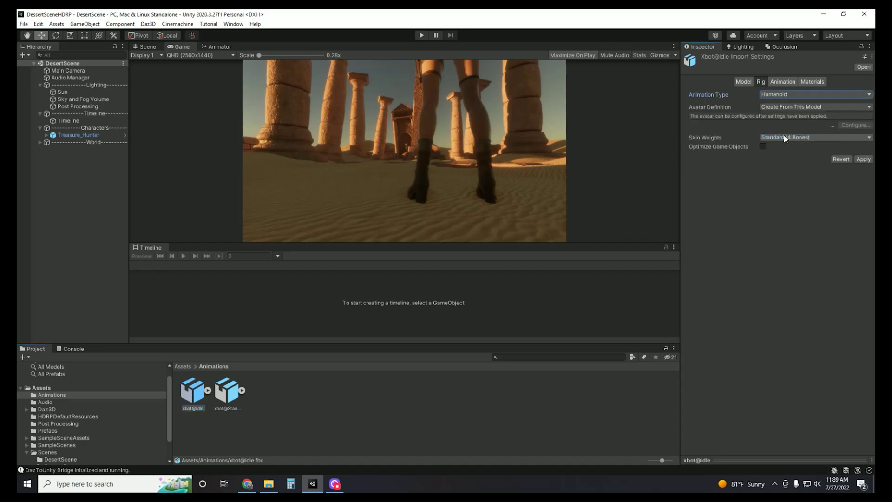
click(863, 159)
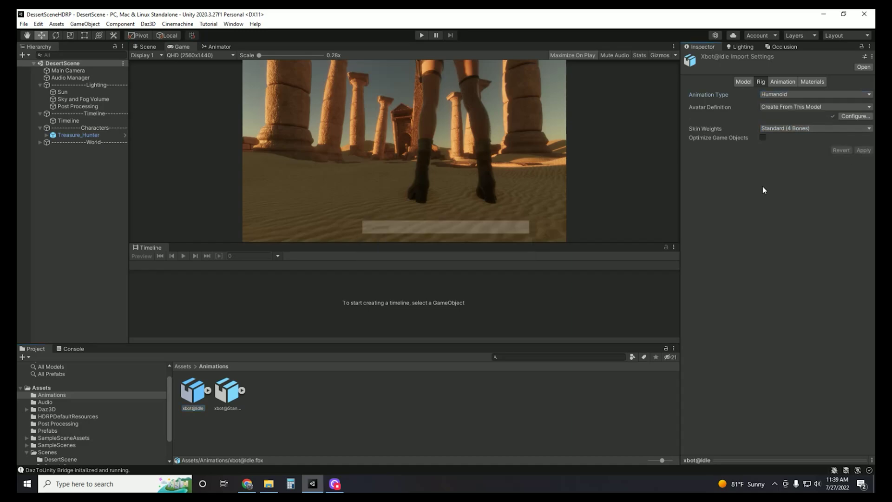
Rig xbot@Standard Walk as Humanoid and apply, then select the Idle clip.
click(228, 391)
click(799, 95)
click(795, 134)
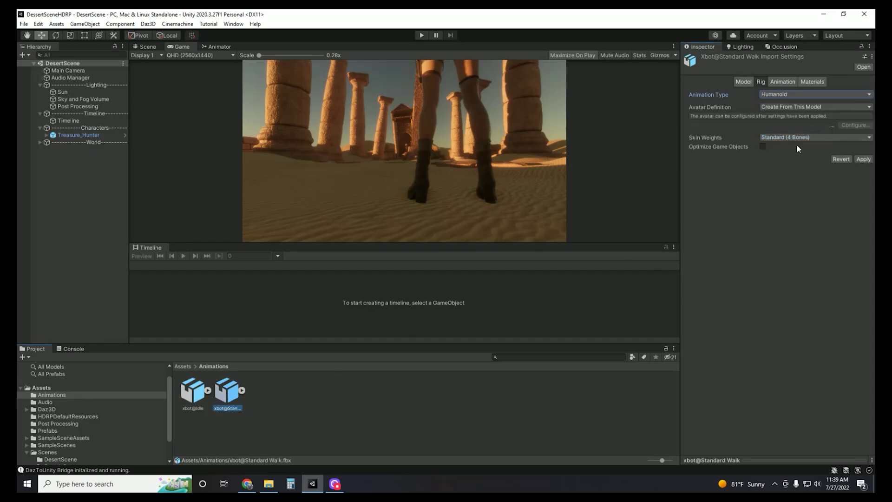
click(865, 159)
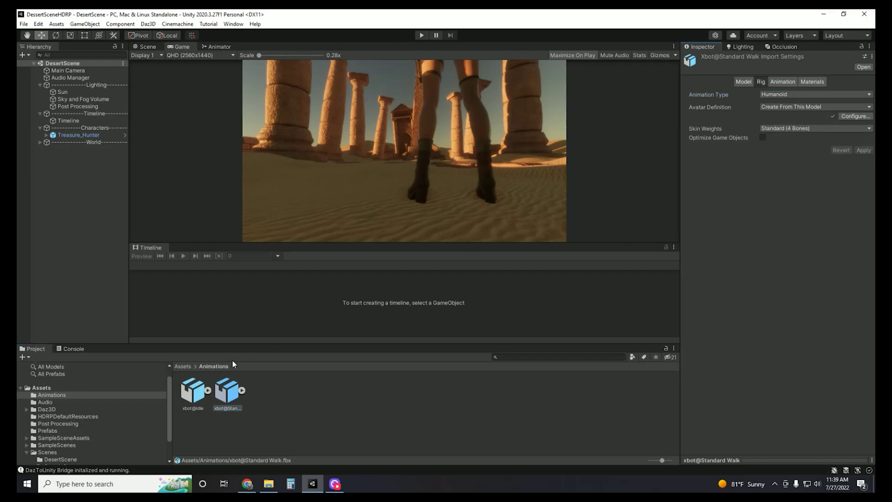
click(208, 391)
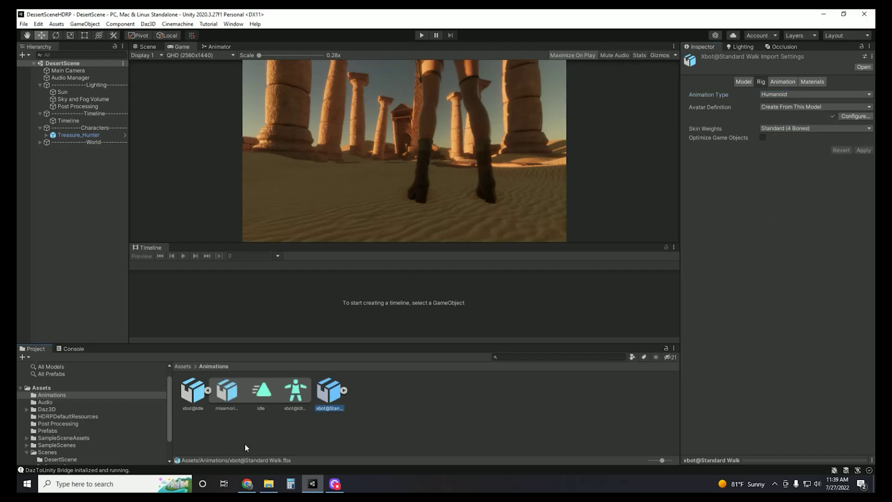
click(263, 393)
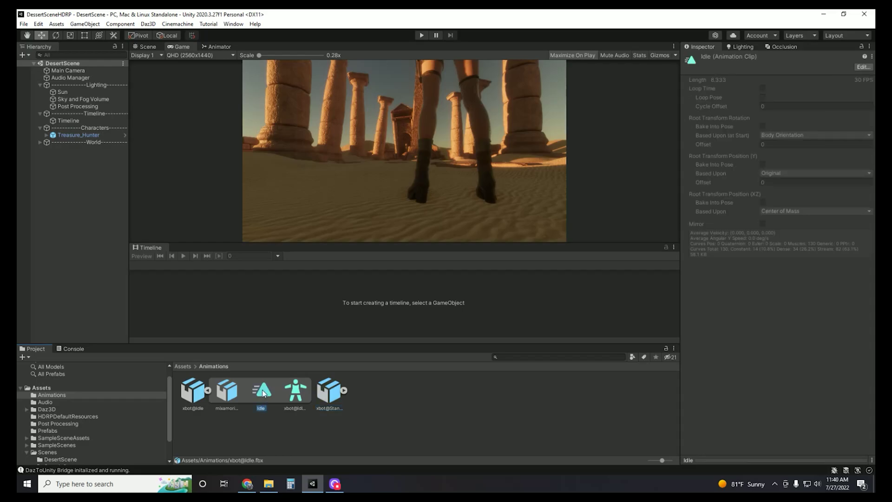
Duplicate the Idle and Standard Walk clips out of their FBX files as standalone assets.
key(ctrl+d)
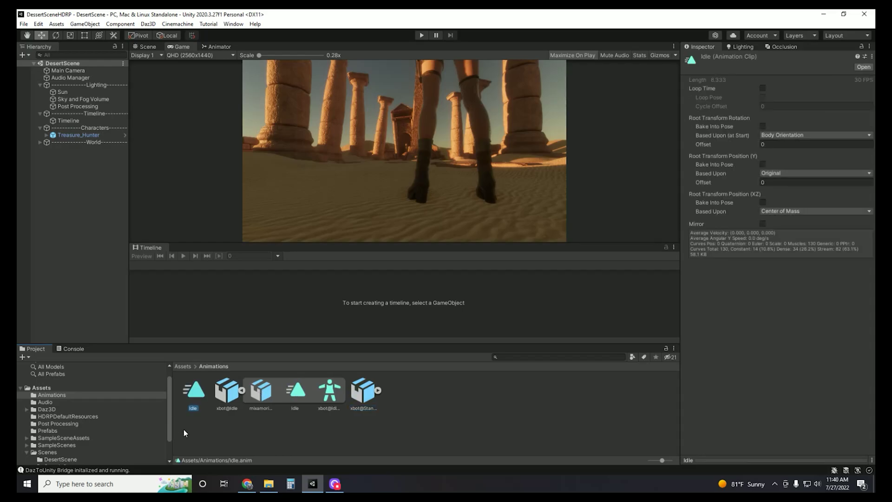
click(242, 391)
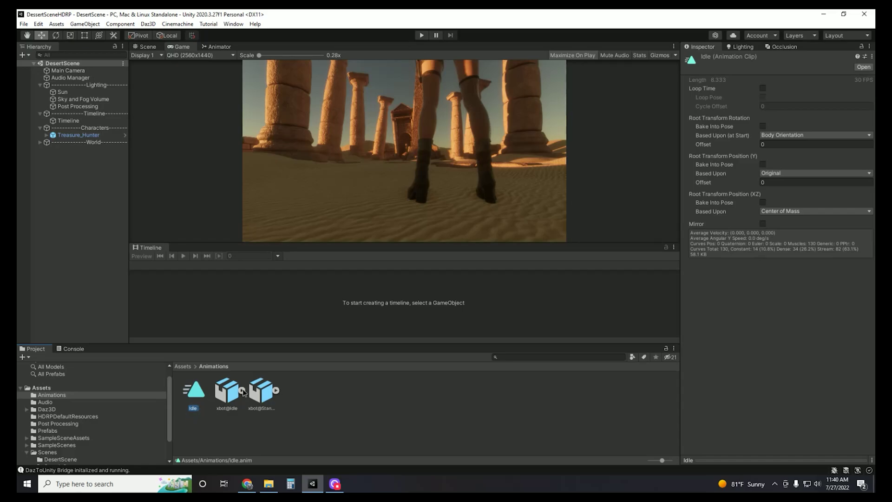
click(261, 394)
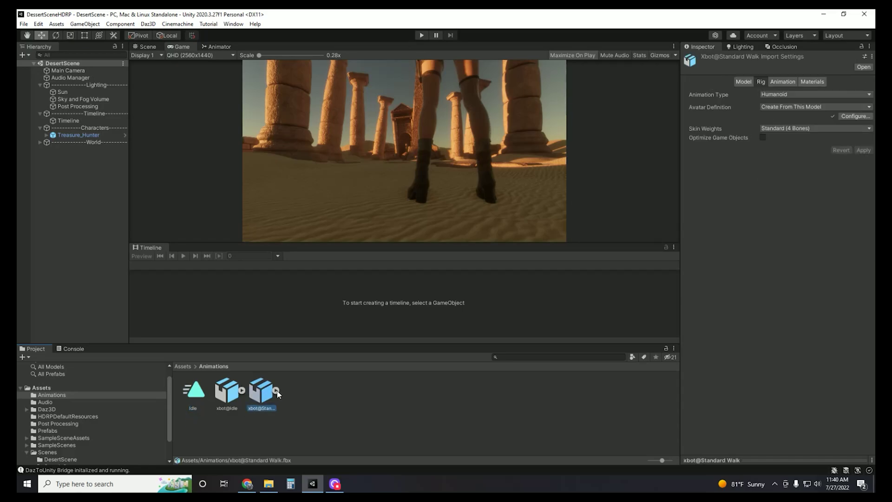
click(276, 390)
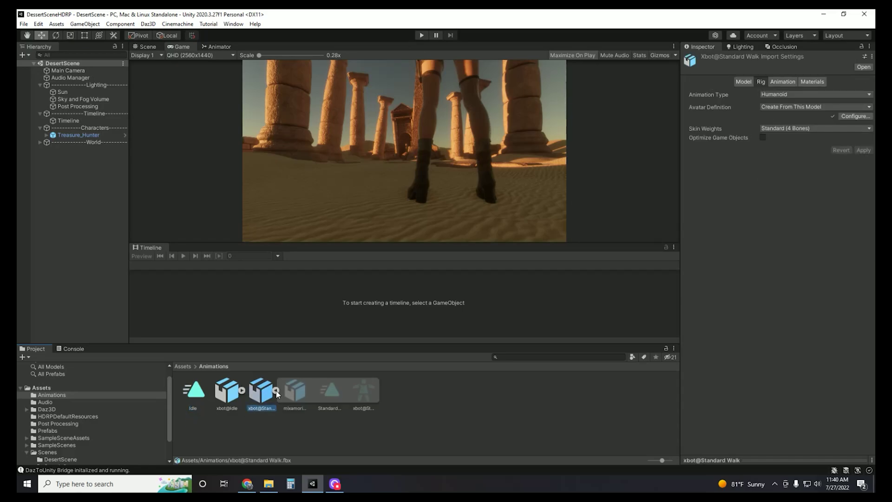
click(330, 393)
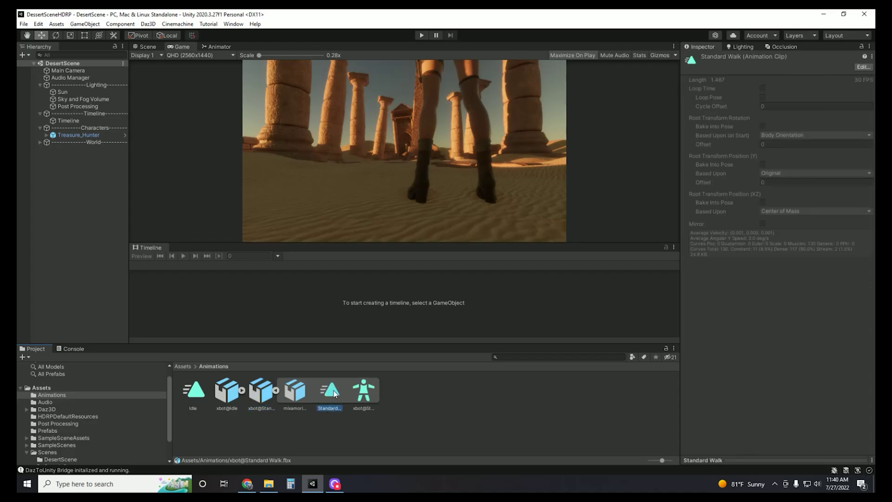
key(ctrl+d)
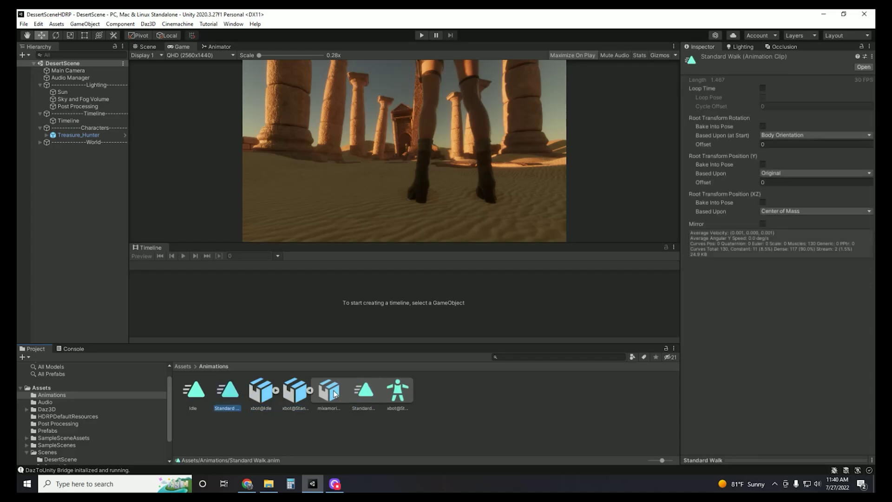
click(311, 393)
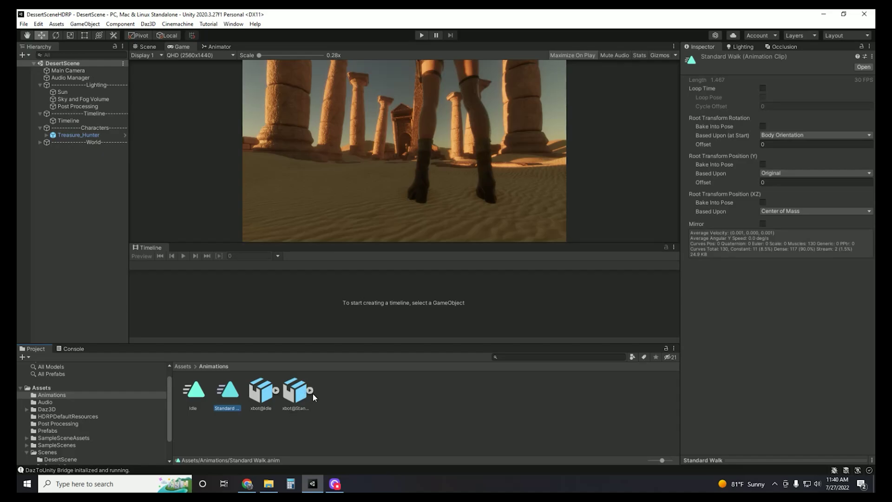
Create a Mixamo Files folder and move both xbot FBX files into it.
click(337, 389)
right_click(337, 389)
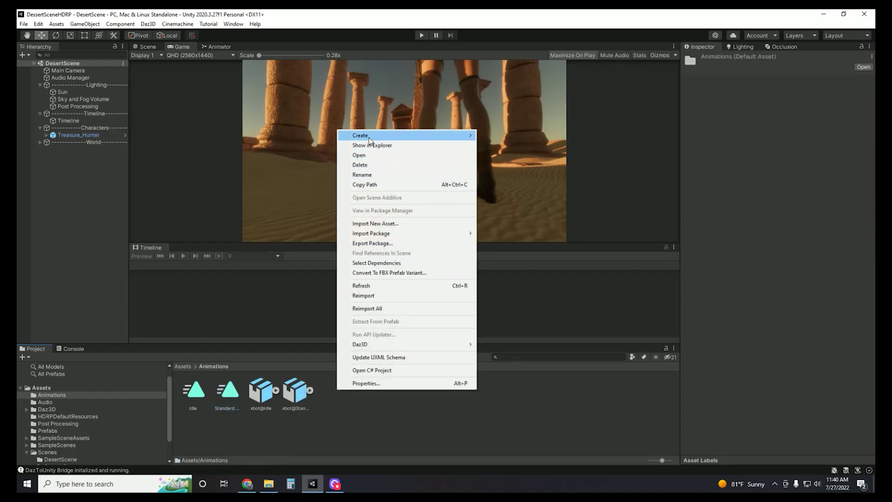
mouse_move(372, 135)
click(511, 63)
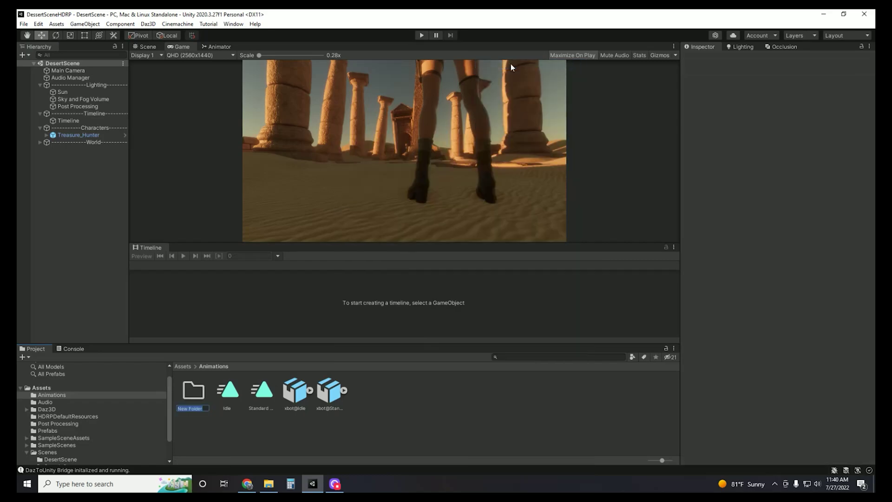
text(Mixamo)
text( Files)
key(Return)
drag(295, 388, 194, 393)
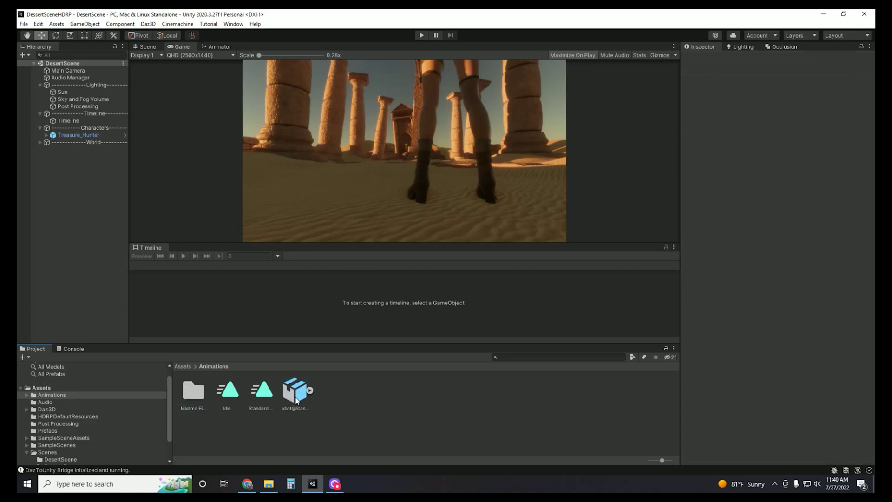
drag(295, 398, 194, 393)
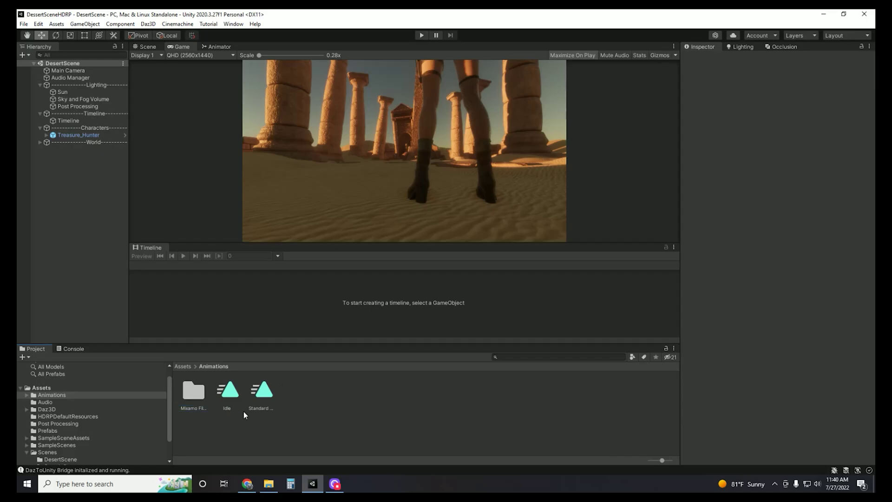
Place the Idle clip on the Treasure_Hunter track at frame 0 and reset its offsets.
click(62, 122)
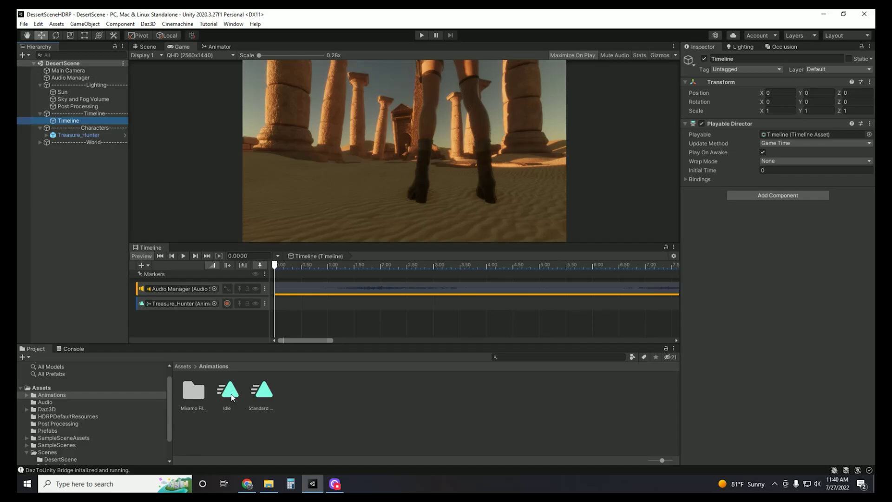
drag(227, 395, 280, 305)
drag(389, 303, 376, 303)
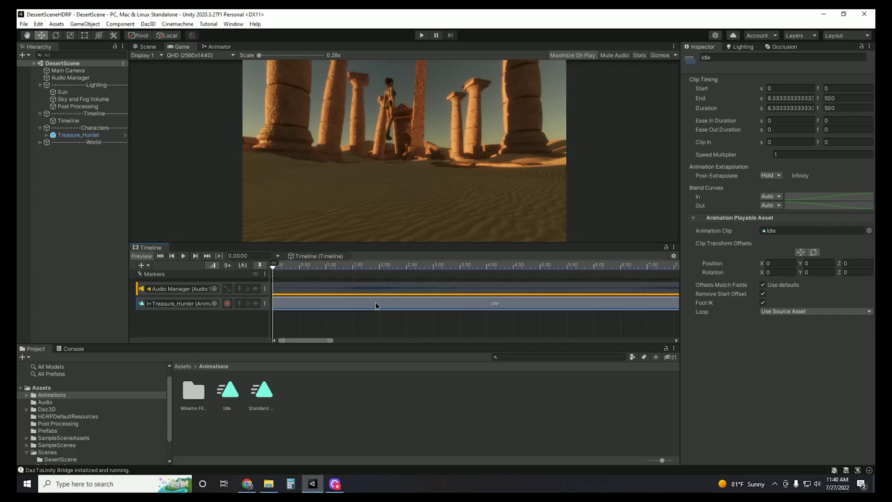
right_click(334, 306)
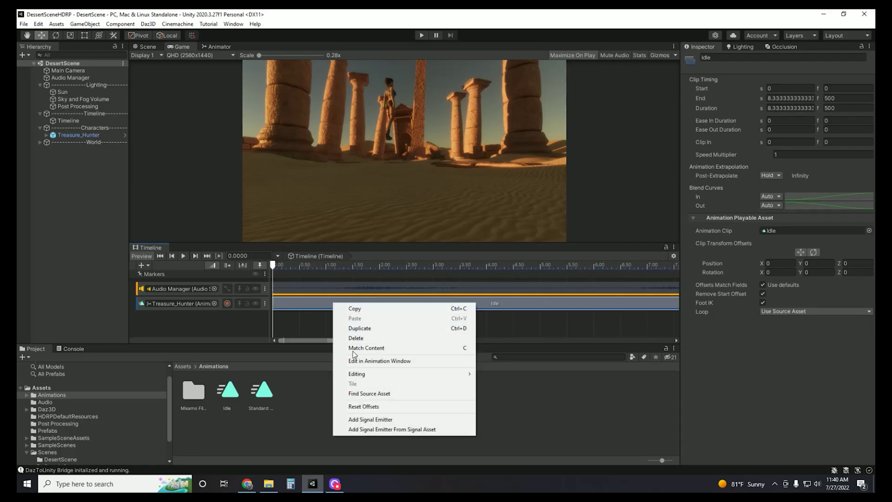
click(364, 407)
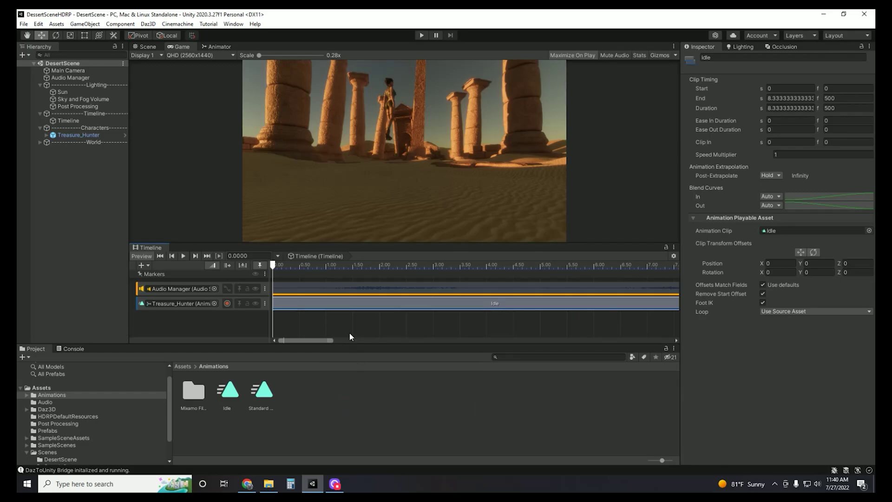
right_click(335, 305)
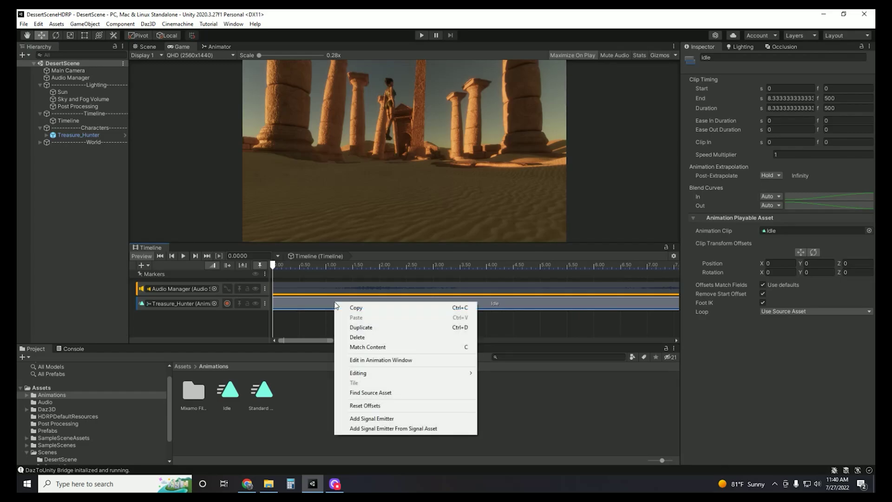
click(357, 393)
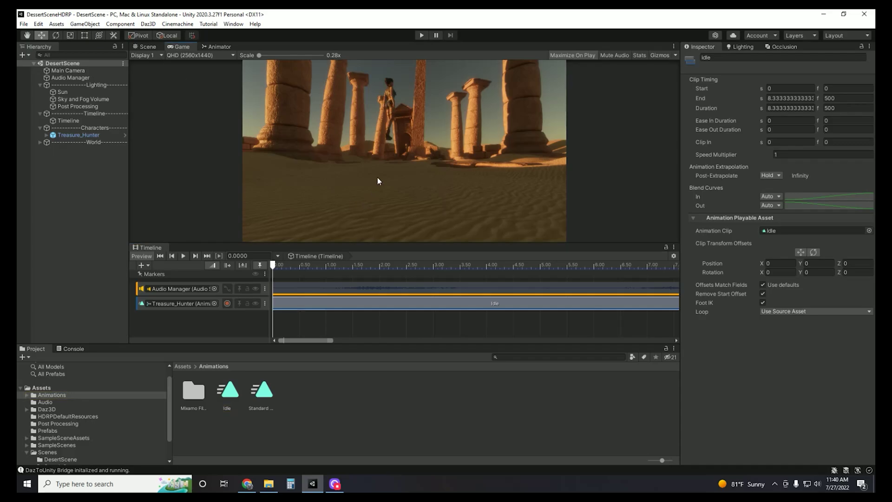
Delete the Idle clip and drop a fresh copy back onto the Treasure_Hunter track.
click(372, 302)
key(Delete)
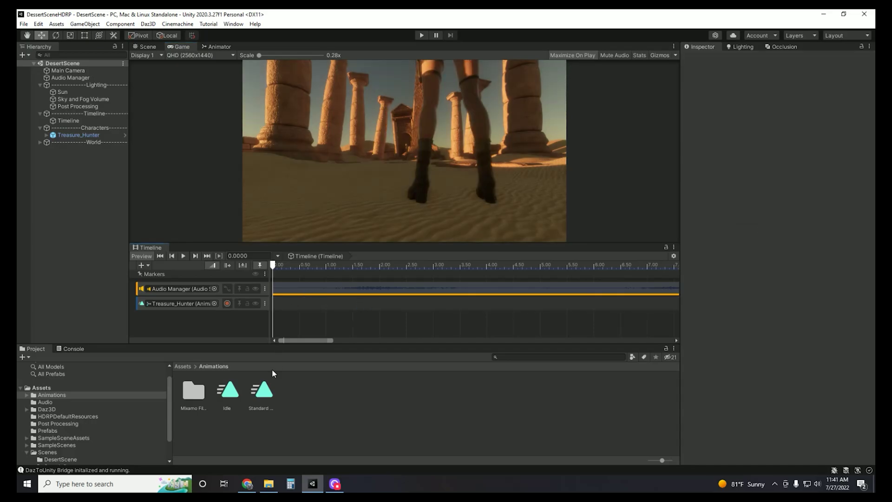
drag(228, 390, 278, 304)
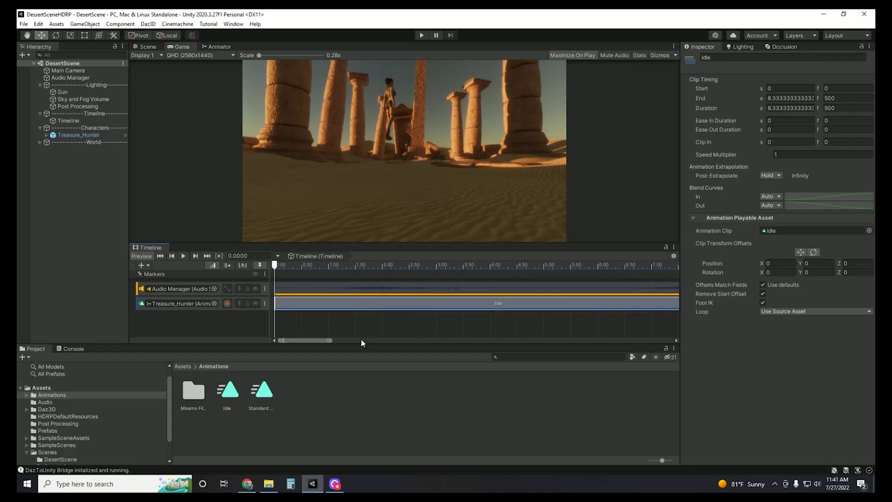
drag(304, 341, 253, 341)
Give Idle Loop Time and Loop Pose, bake root rotation, Y and XZ into pose, Y on Feet.
click(228, 392)
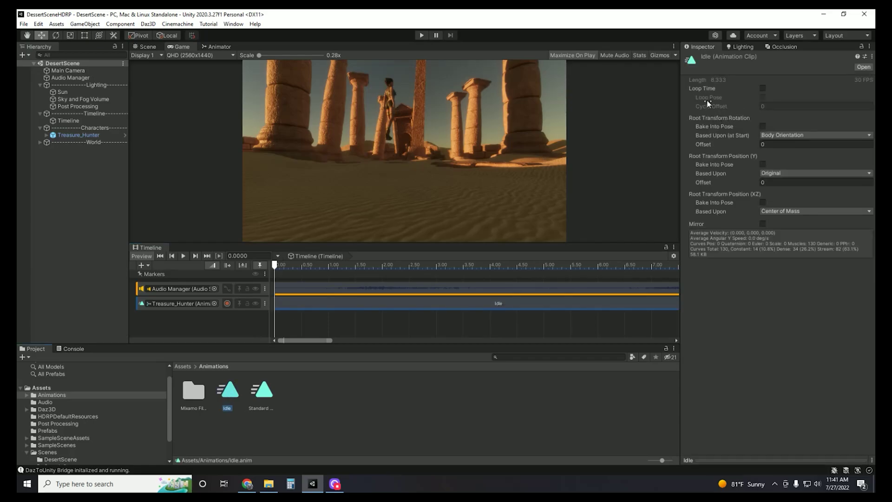
click(763, 88)
click(763, 97)
mouse_move(710, 132)
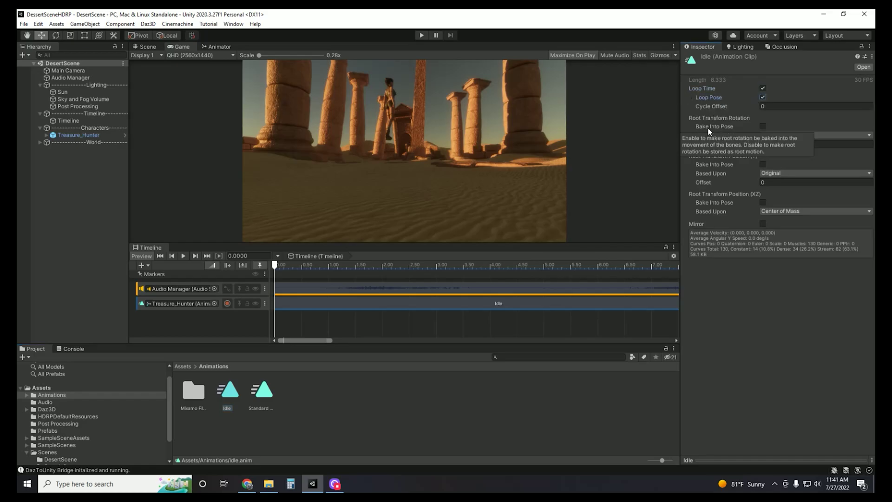
click(762, 127)
click(763, 164)
click(762, 202)
click(799, 173)
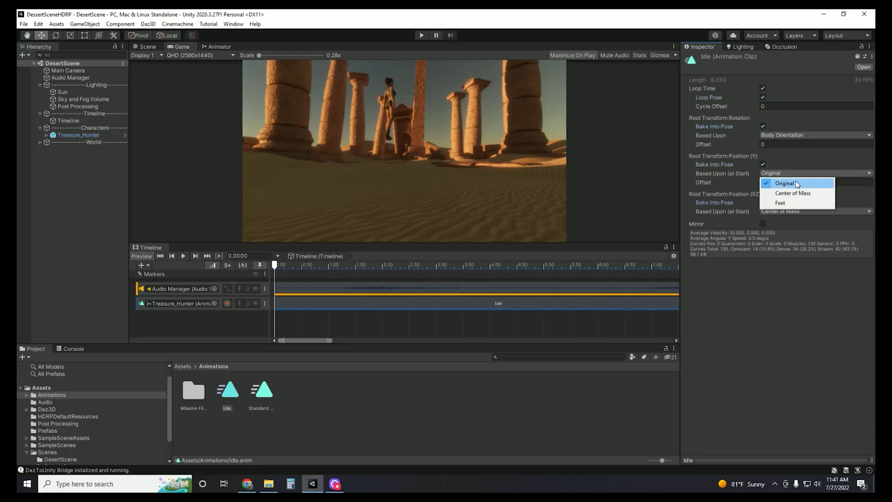
click(789, 203)
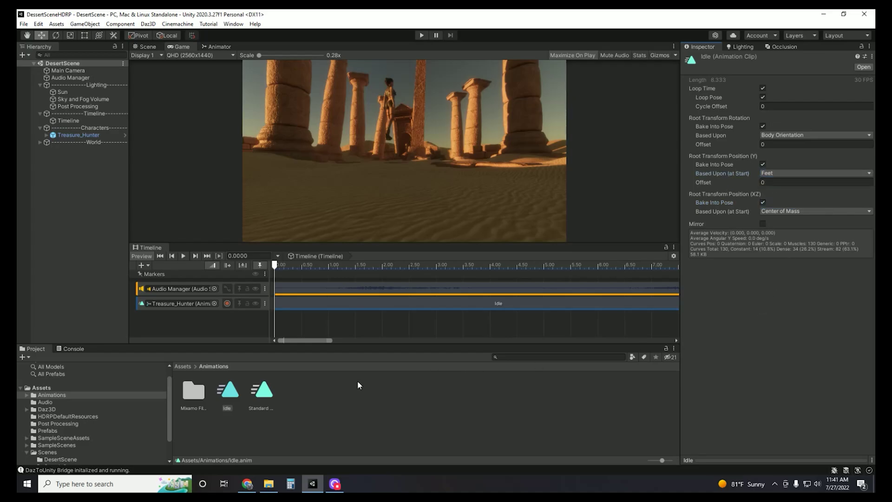
Reset the Idle clip's offsets on the Treasure_Hunter track.
click(355, 305)
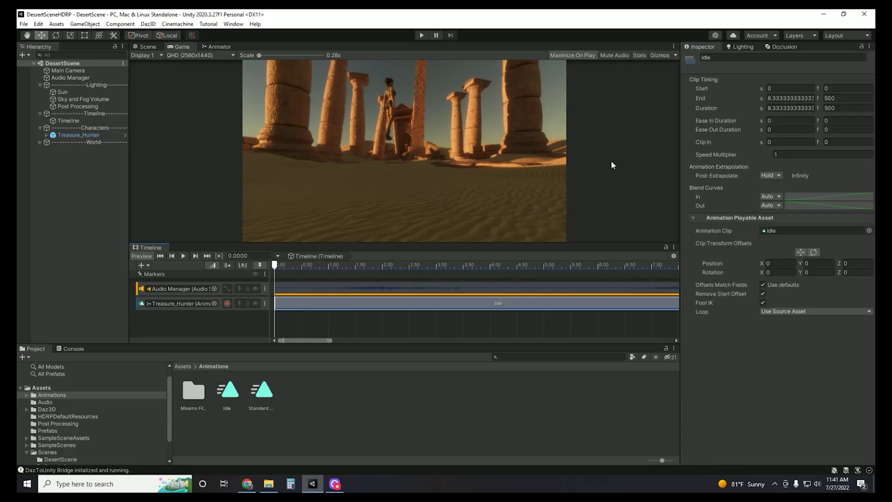
right_click(399, 305)
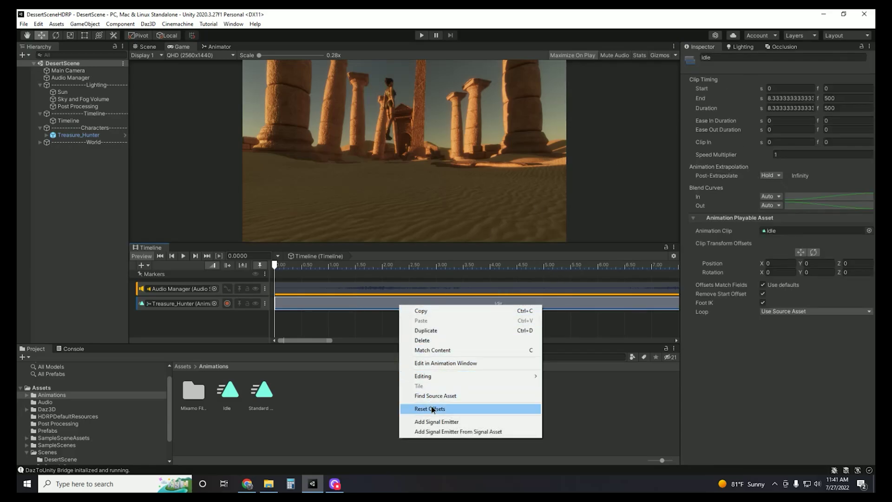
click(431, 408)
right_click(415, 307)
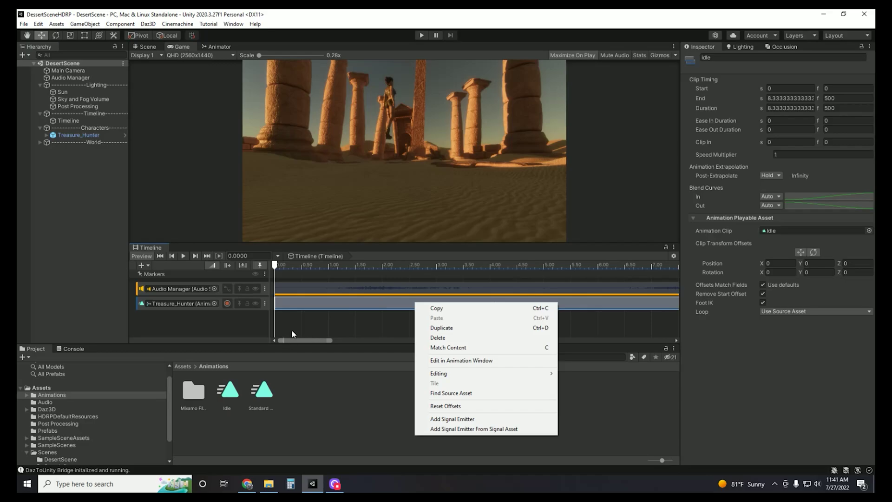
click(145, 45)
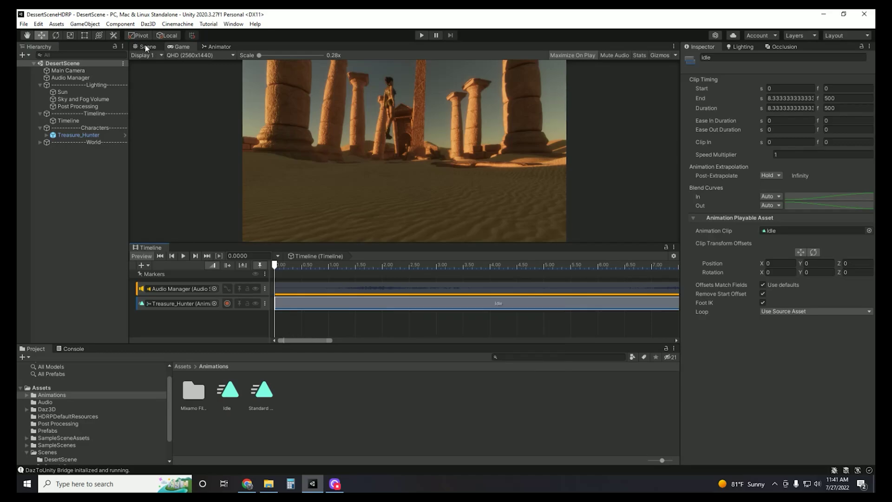
Show the Scene view with scene lighting on and fly toward the character.
click(145, 45)
scroll(401, 166, up, 3)
click(206, 55)
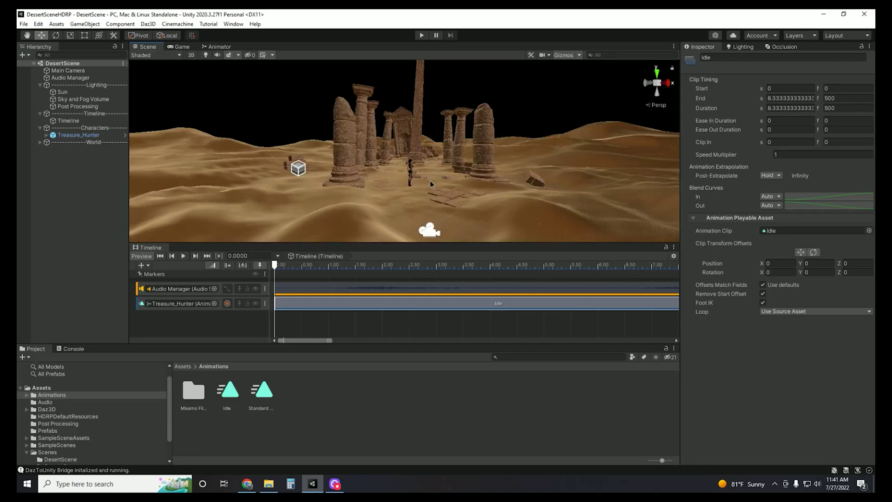
key(w)
right_drag(431, 184, 437, 146)
key(s)
Frame Treasure_Hunter among the ruins and scrub the Timeline preview partway through.
click(423, 141)
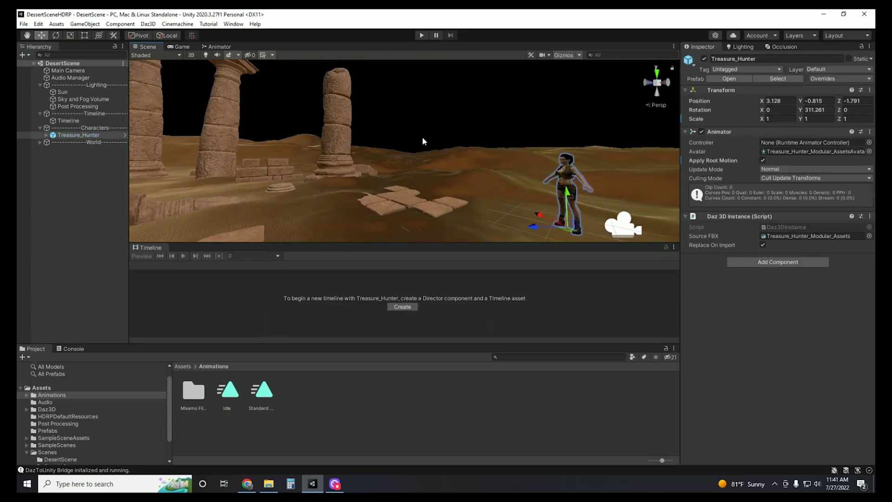
right_drag(482, 154, 233, 214)
key(w)
key(s)
click(68, 120)
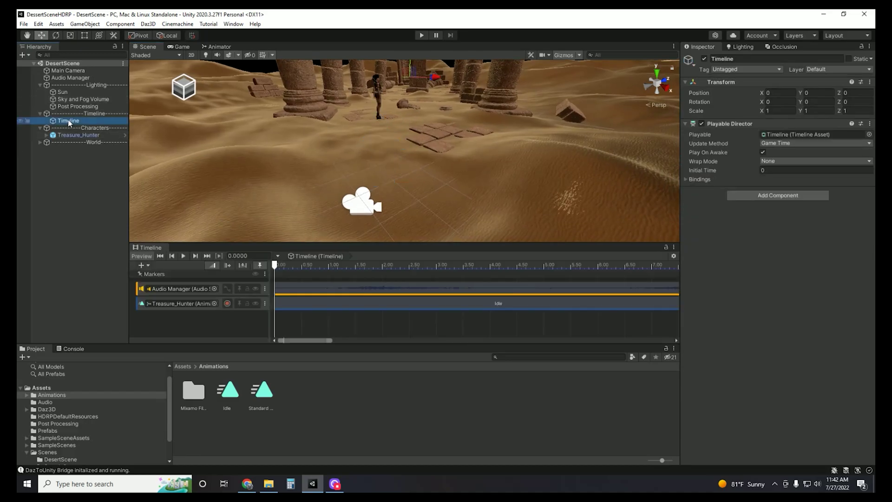
mouse_move(275, 269)
mouse_down()
mouse_move(581, 270)
mouse_move(266, 267)
mouse_up()
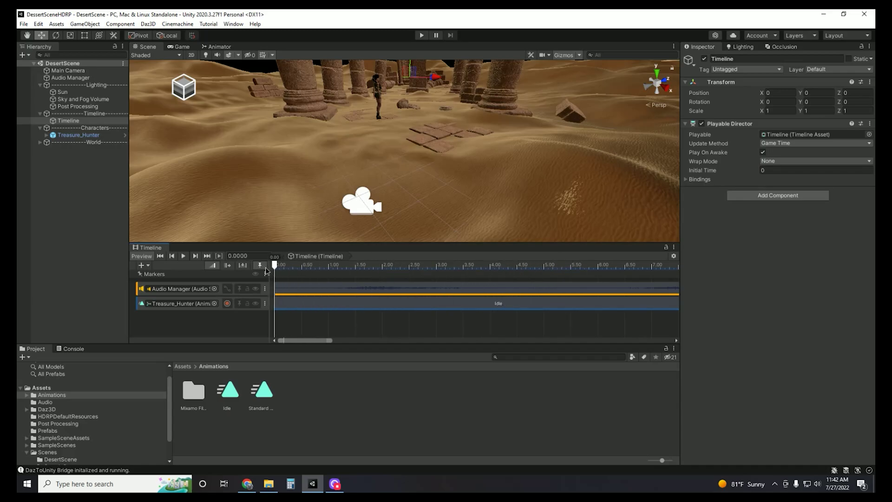
Apply transform track offsets and move Treasure_Hunter into the camera's view.
click(141, 311)
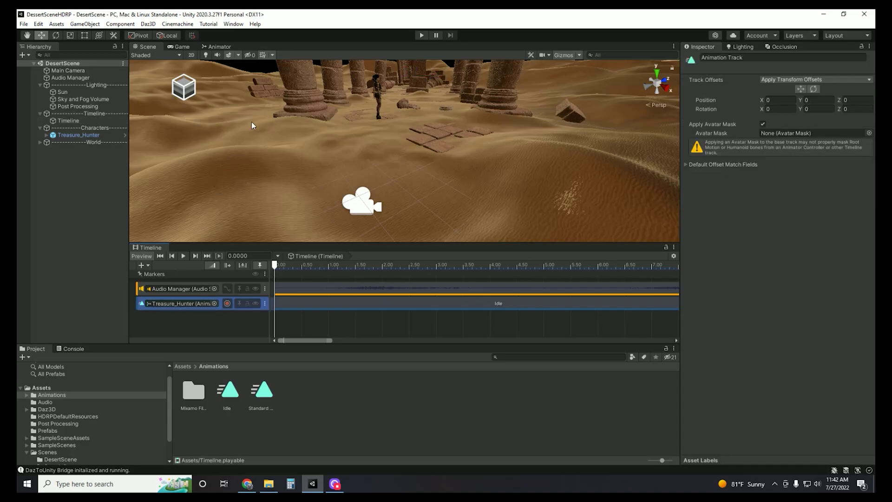
click(810, 80)
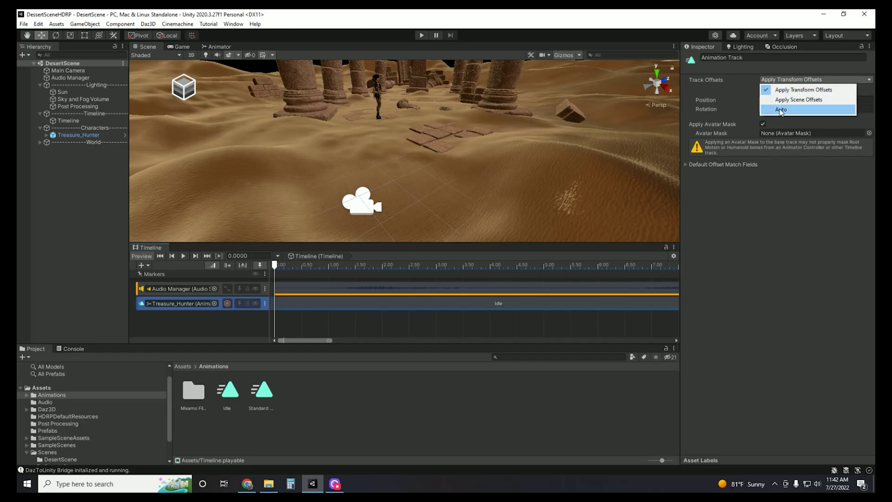
click(751, 222)
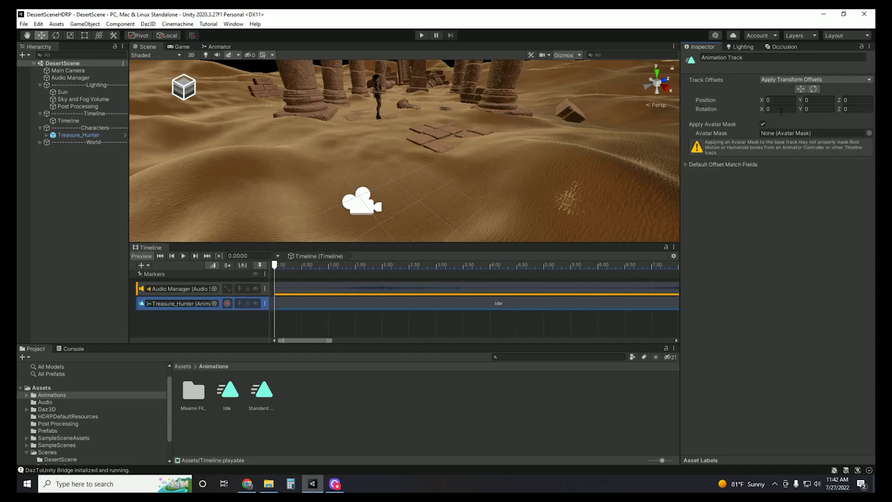
click(800, 90)
drag(404, 117, 401, 203)
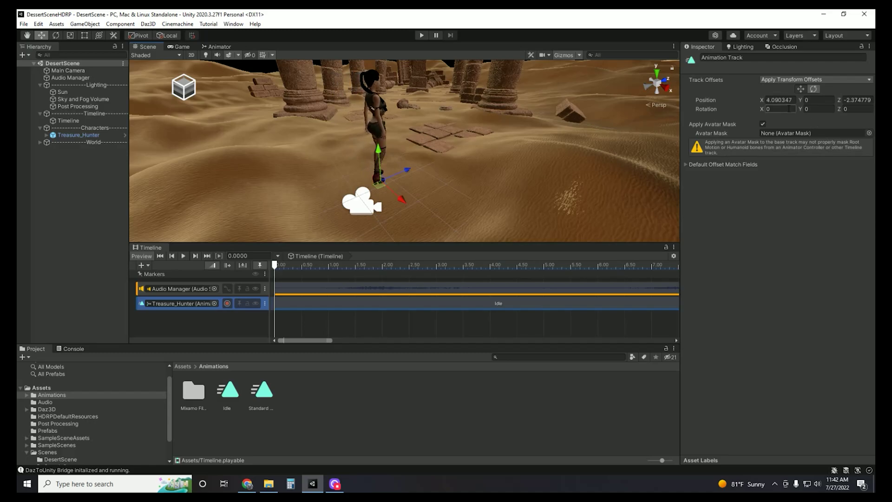
Turn the character -53.645° on Y and nudge her to about X 5.83, Z -3.22.
click(814, 90)
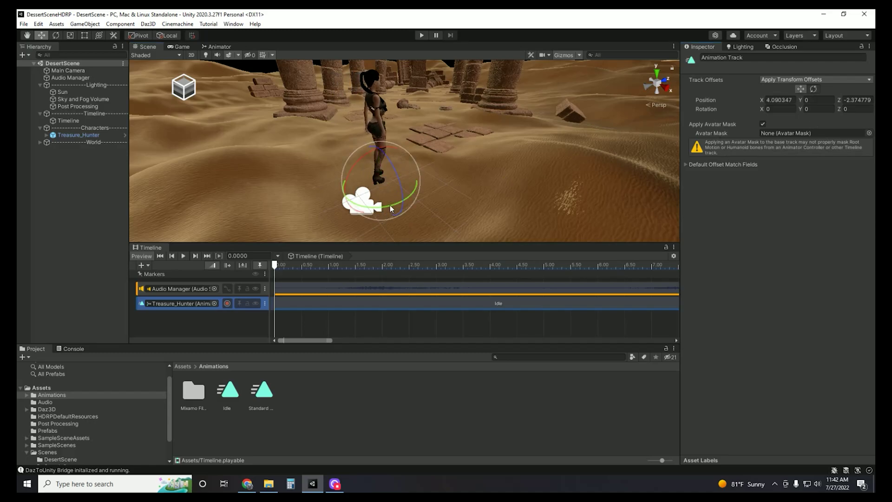
drag(389, 205, 451, 169)
click(183, 47)
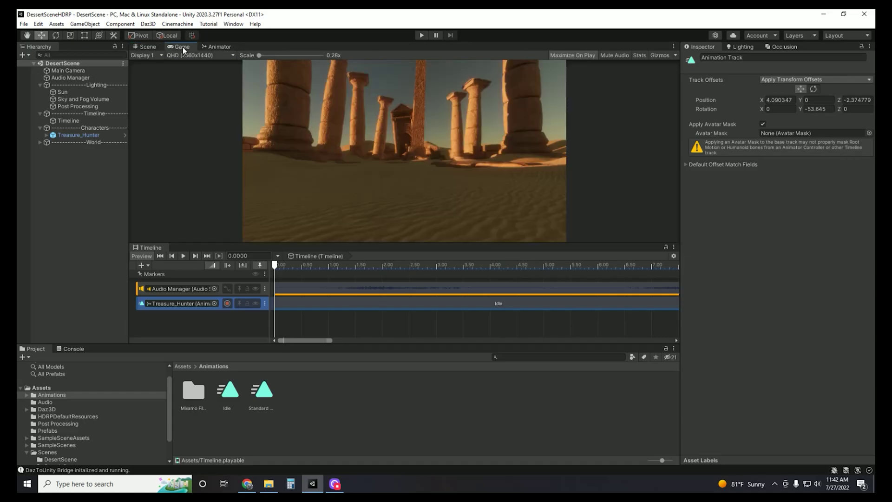
click(145, 47)
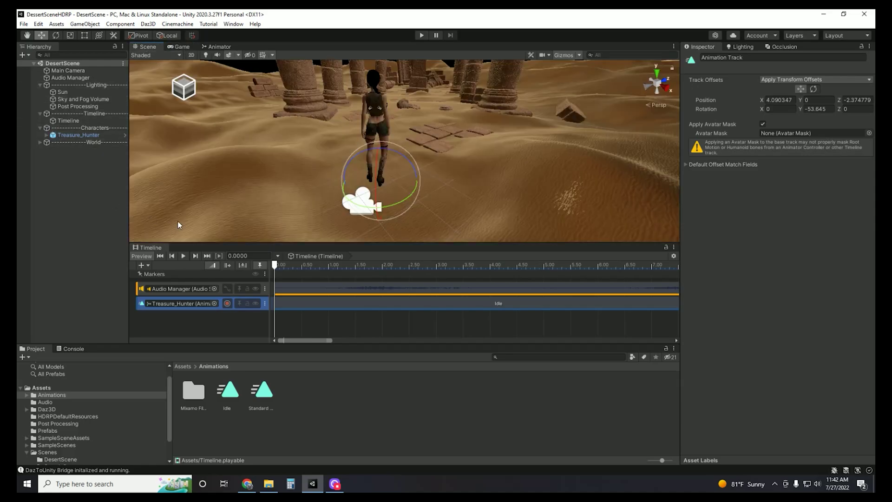
drag(367, 199, 400, 184)
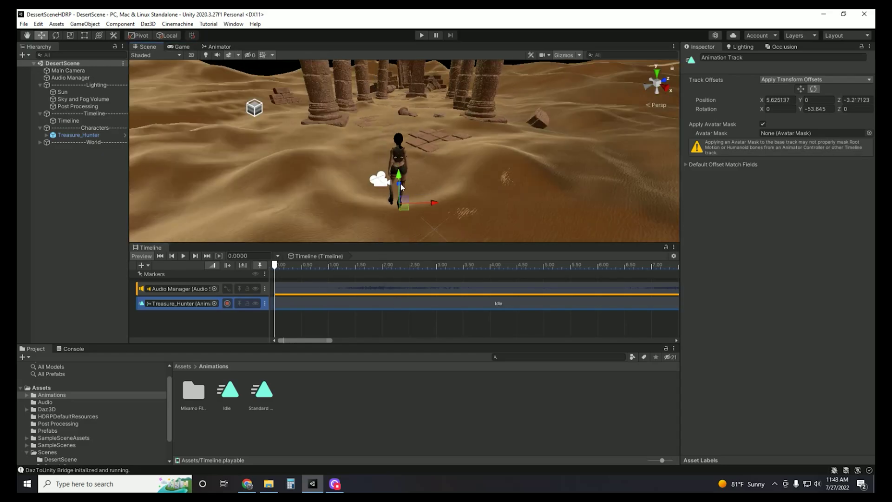
Add a Rigidbody component to Treasure_Hunter.
click(517, 169)
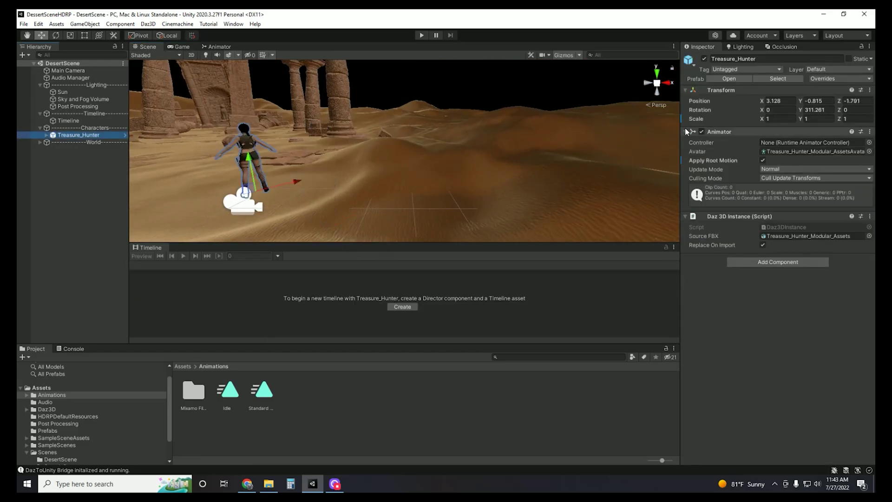
click(685, 132)
click(685, 141)
click(778, 155)
click(746, 180)
click(685, 151)
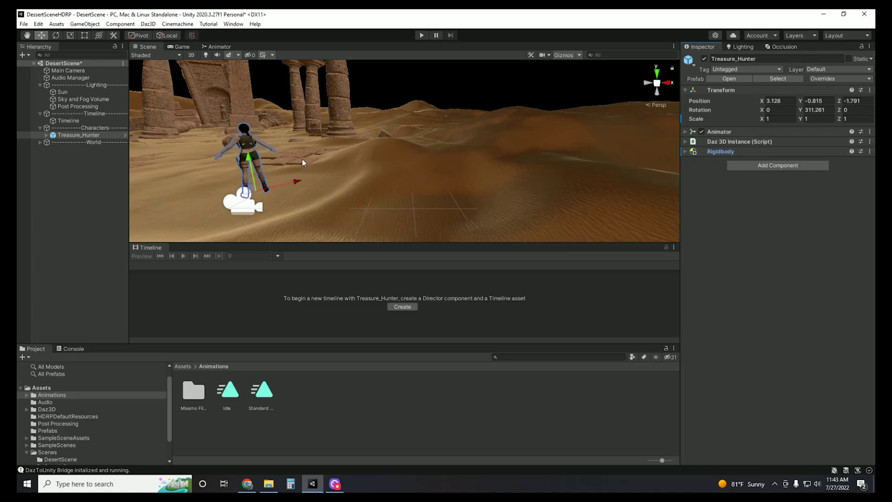
Reposition Treasure_Hunter through the animation track's offset and frame her in view.
click(68, 121)
click(153, 304)
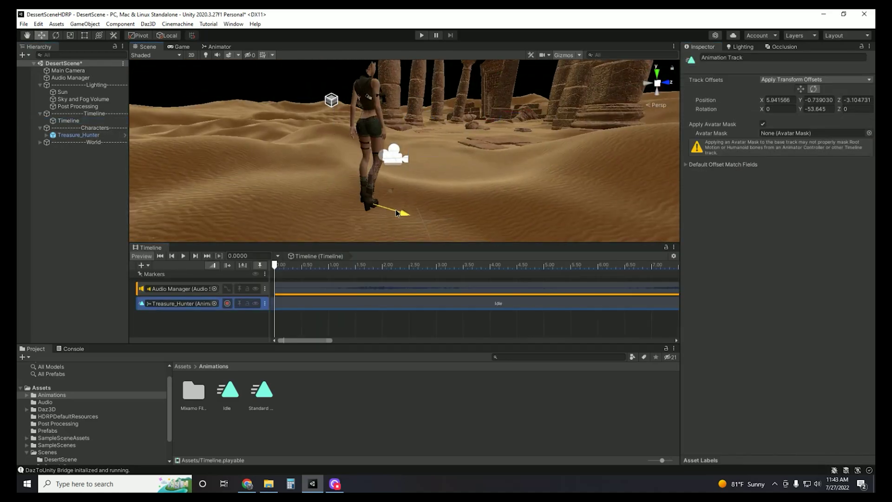
scroll(403, 214, down, 5)
alt+drag(402, 214, 436, 199)
key(e)
key(f)
scroll(409, 300, down, 3)
Shorten the Idle clip to almost nothing and remove it from the Treasure_Hunter track.
drag(409, 301, 281, 302)
key(Delete)
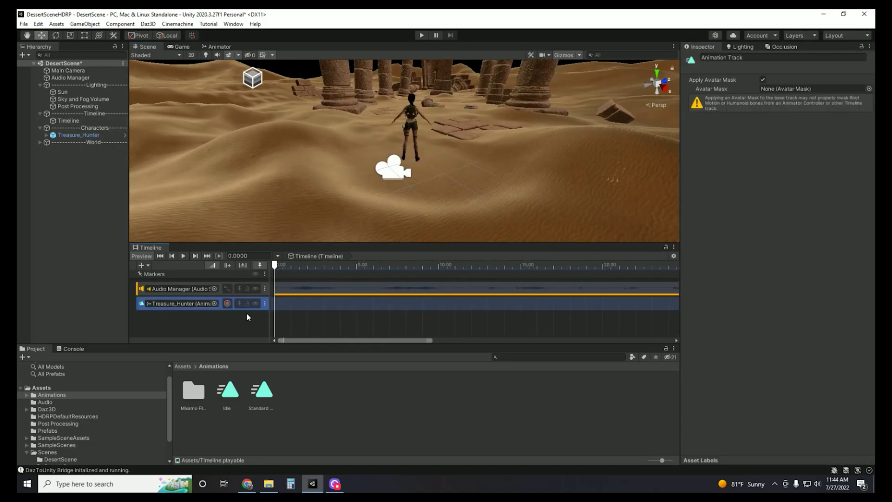
key(ctrl+z)
key(ctrl+z)
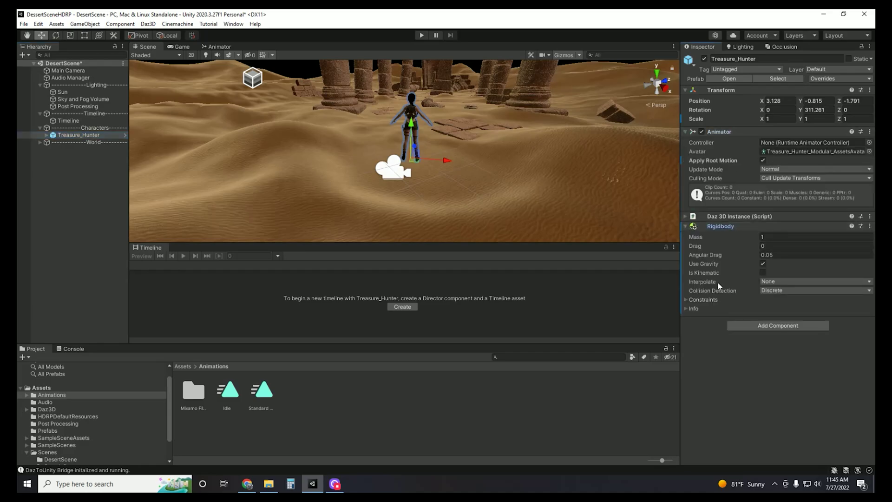
click(68, 121)
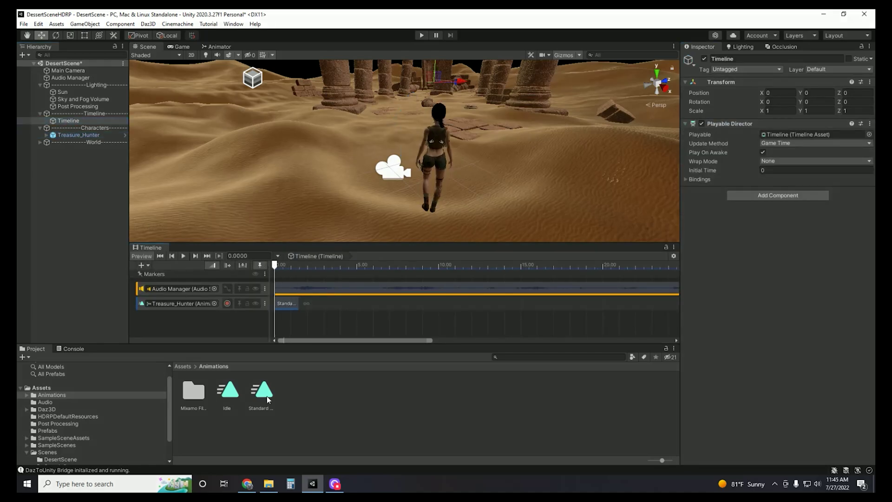
Add Standard Walk to the Treasure_Hunter track as a 119-frame (1.983 s) clip.
click(286, 303)
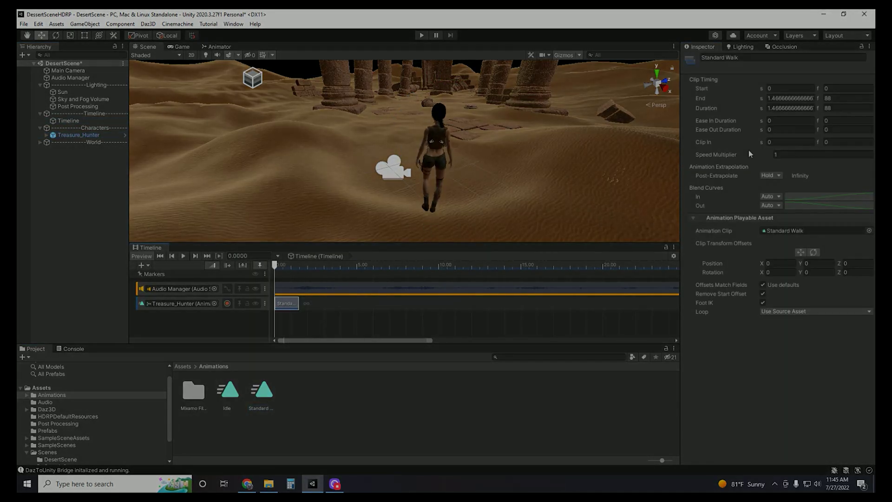
click(280, 266)
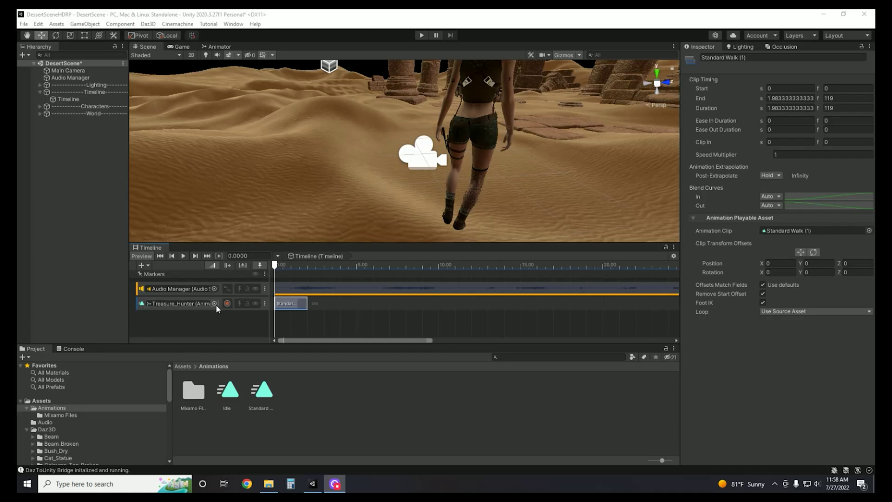
drag(264, 398, 300, 308)
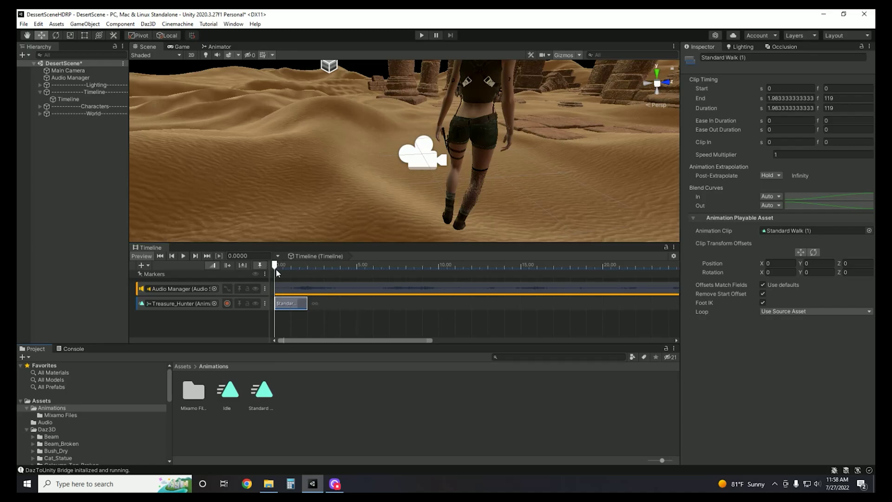
Check Treasure_Hunter's Animator, then scrub the Timeline to watch her walk forward across the sand.
click(40, 106)
click(83, 113)
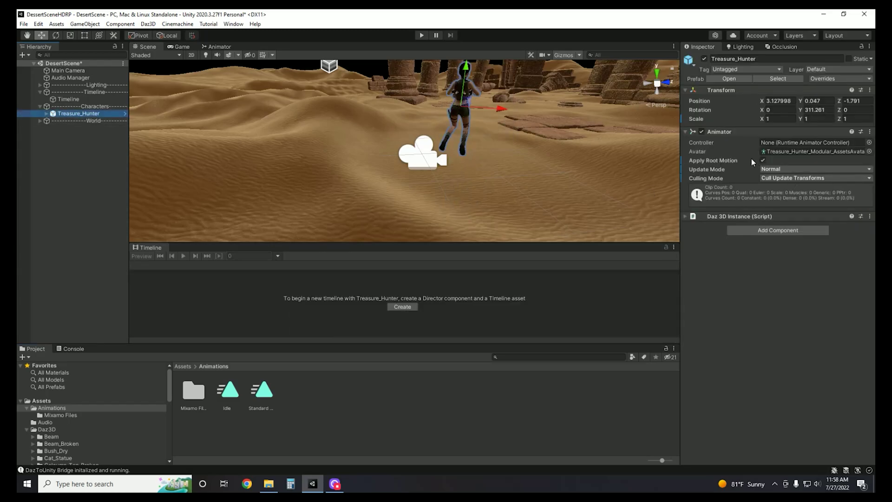
click(66, 100)
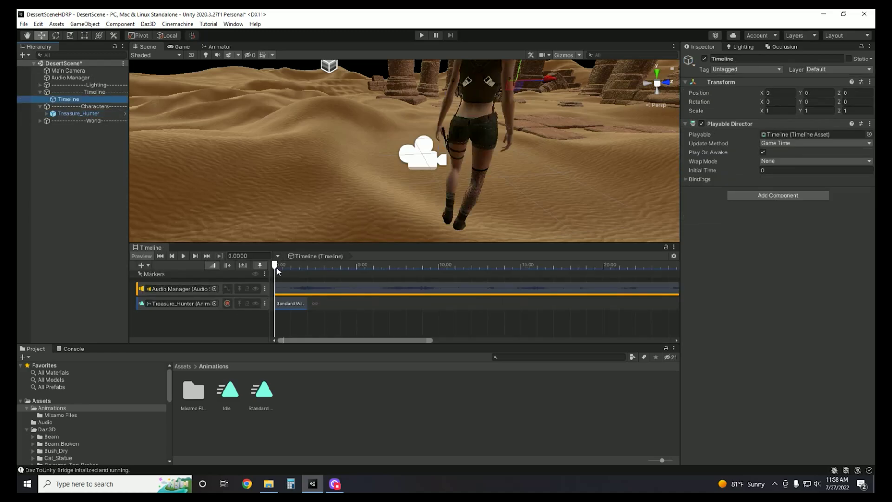
drag(275, 265, 306, 274)
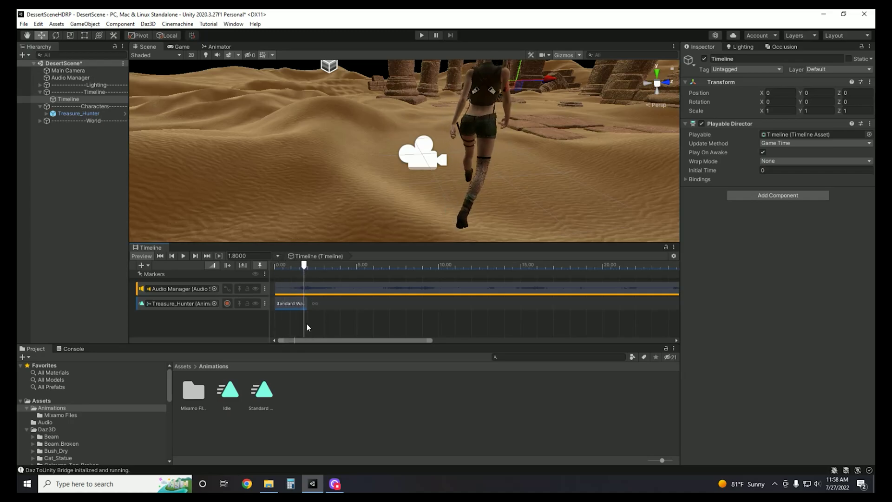
click(291, 305)
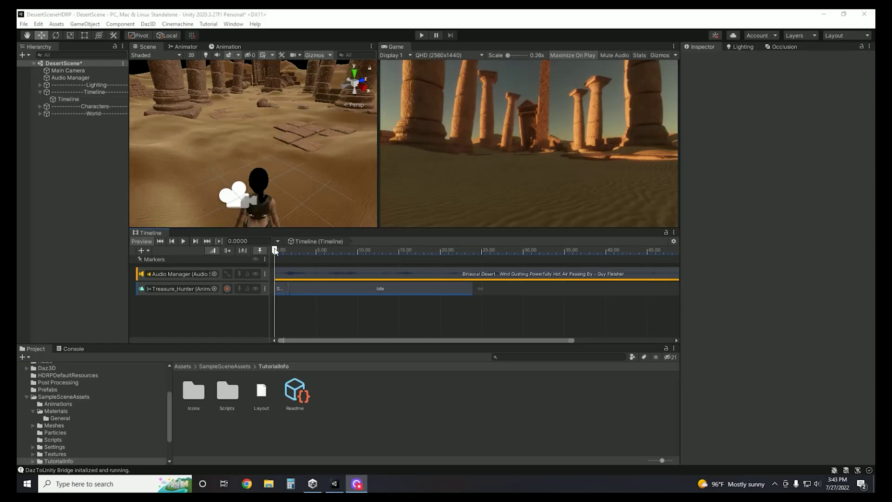
Add an activation track bound to Main Camera and scrub to see where its Active clip ends.
mouse_move(275, 251)
mouse_down()
mouse_move(308, 251)
mouse_move(274, 250)
mouse_up()
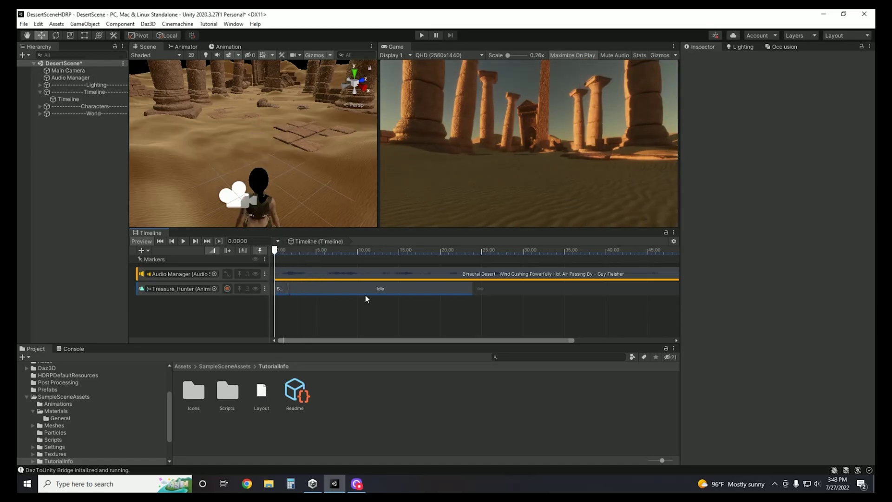
click(147, 252)
click(161, 274)
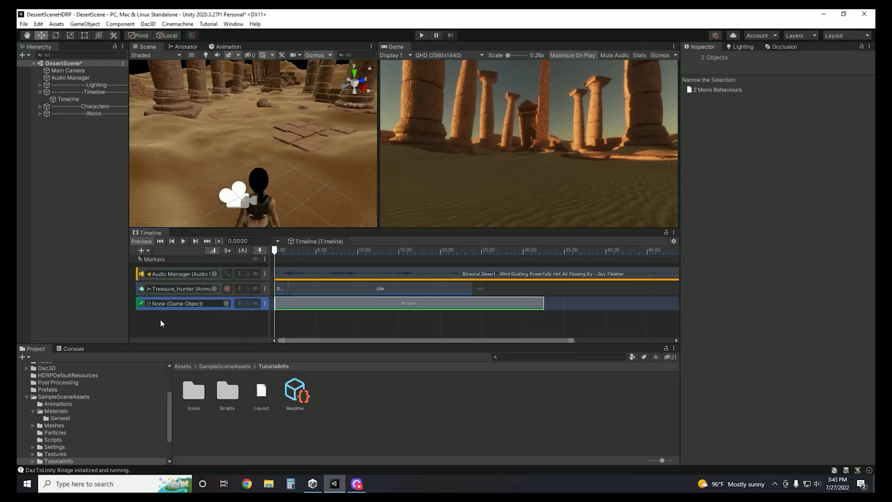
drag(65, 71, 168, 303)
click(274, 251)
mouse_move(274, 251)
mouse_down()
mouse_move(563, 252)
mouse_move(272, 252)
mouse_up()
Add an animation track bound to Main Camera below its activation track.
click(142, 251)
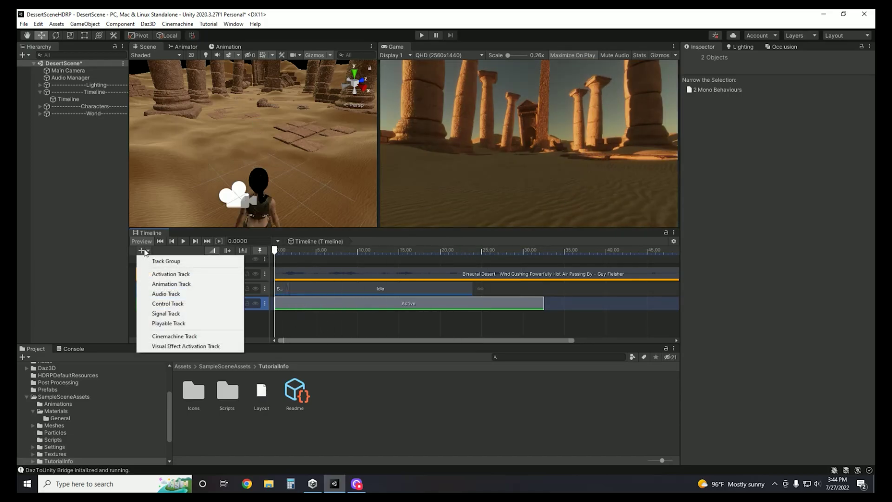
click(170, 283)
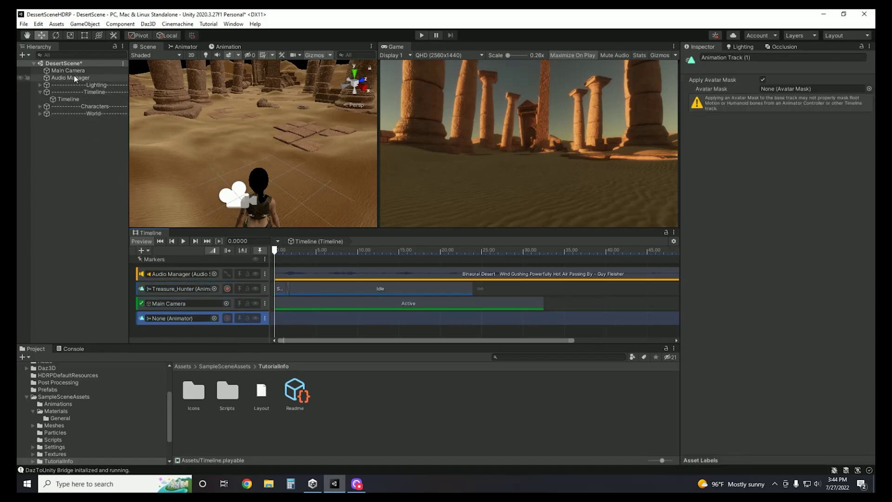
drag(69, 71, 171, 319)
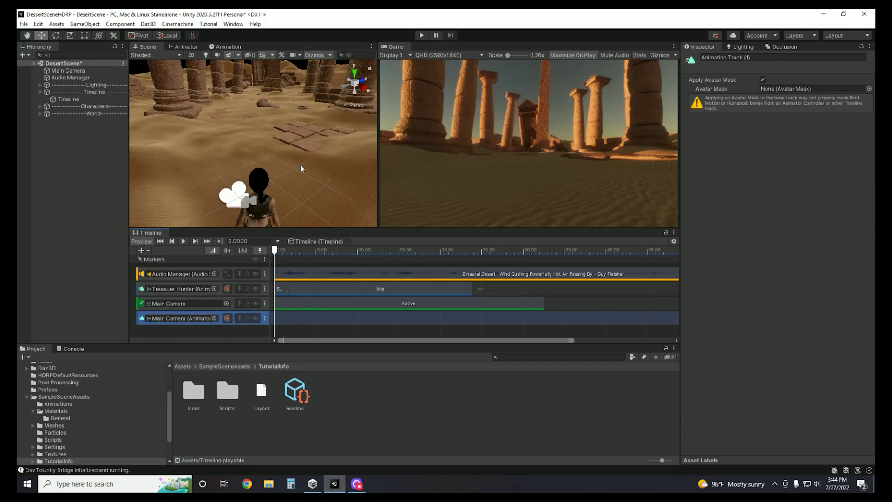
Fly the Scene view closer to the character.
right_drag(300, 168, 302, 147)
key(w)
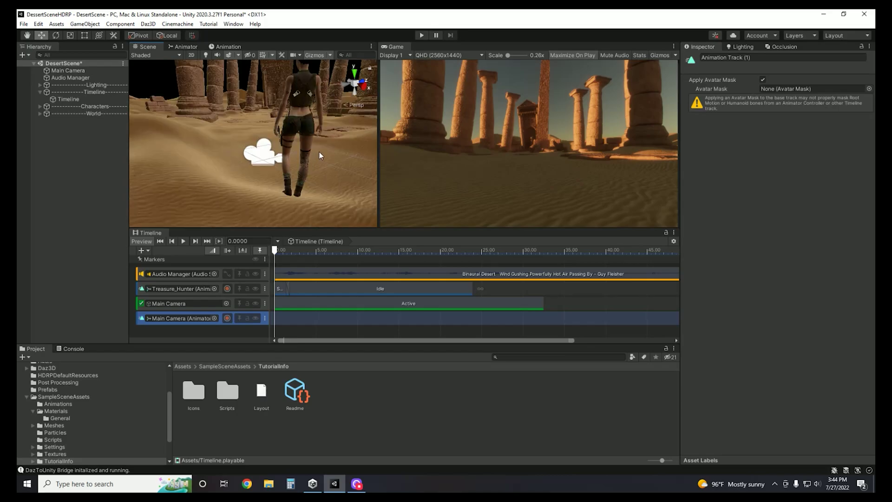
scroll(316, 151, up, 3)
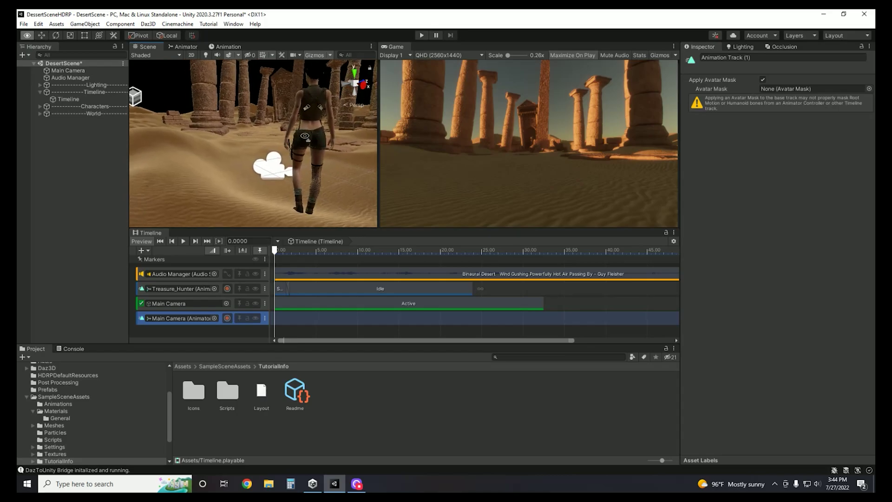
Start recording the Main Camera track, move the playhead past the start and select the camera.
click(228, 318)
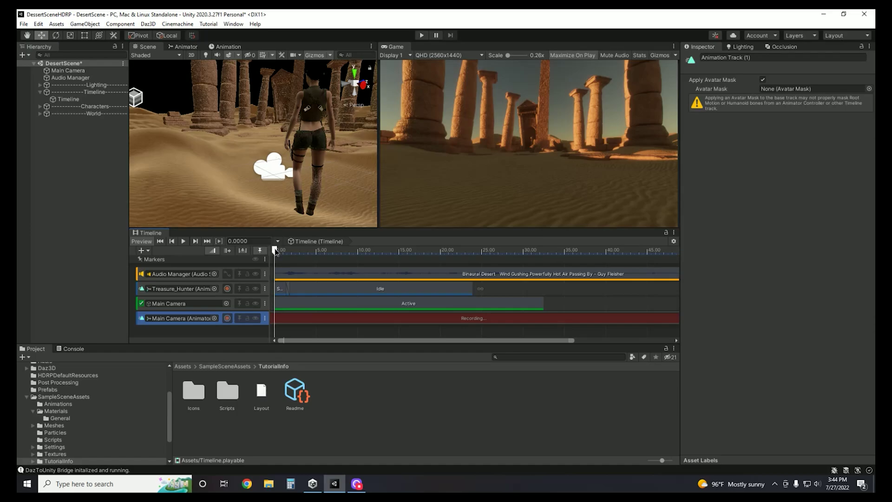
drag(274, 251, 292, 251)
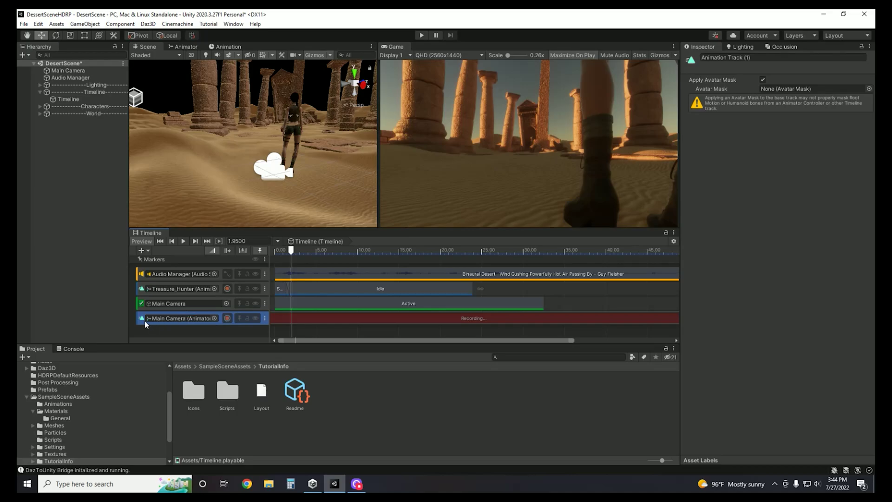
click(42, 35)
click(274, 165)
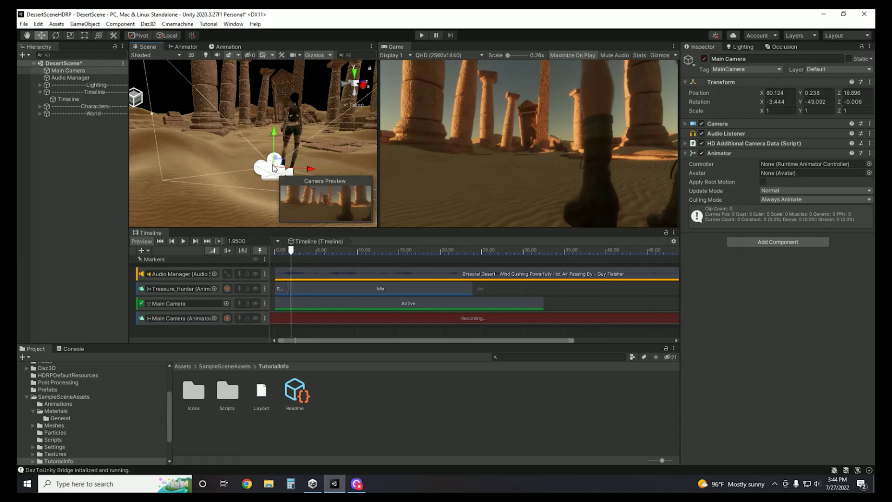
drag(273, 146, 273, 142)
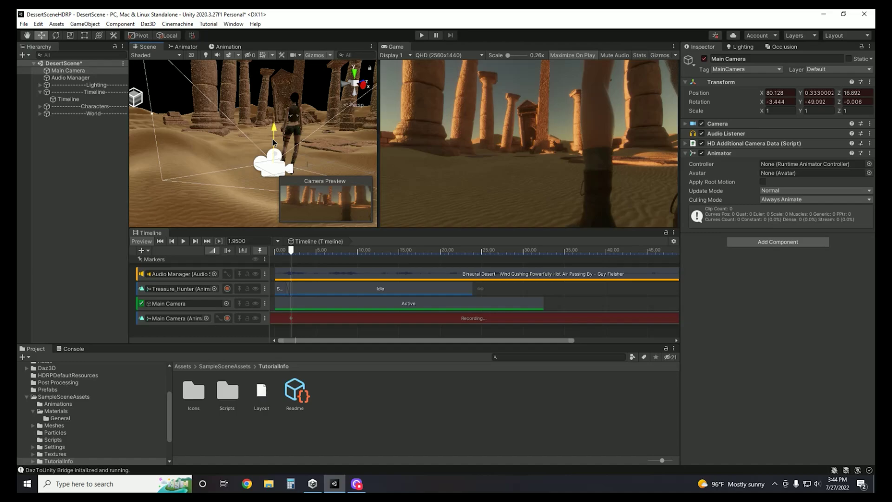
drag(273, 138, 272, 138)
key(ctrl+z)
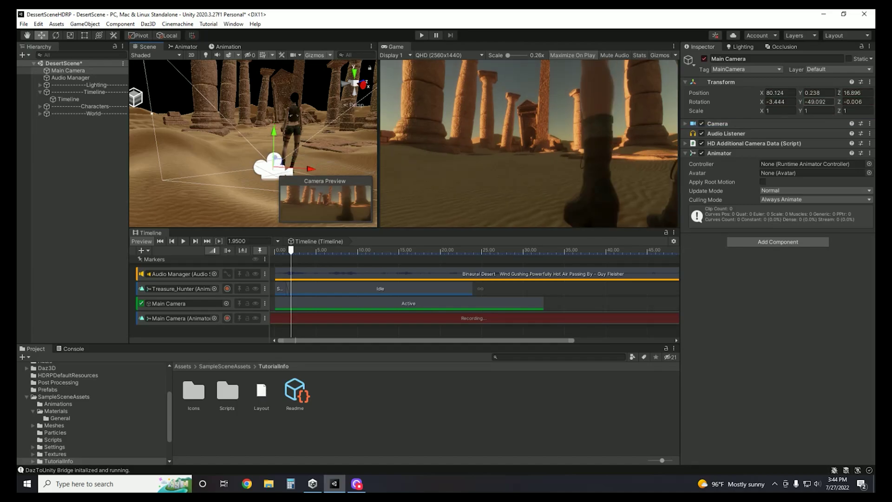
Key the camera at X 80.124, Y 0.238, Z 16.896 by copying and pasting its Transform values.
click(870, 81)
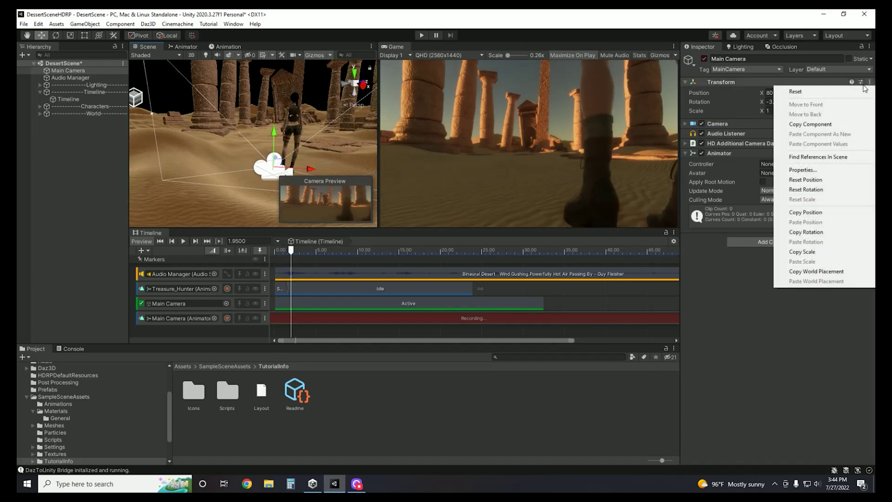
click(811, 125)
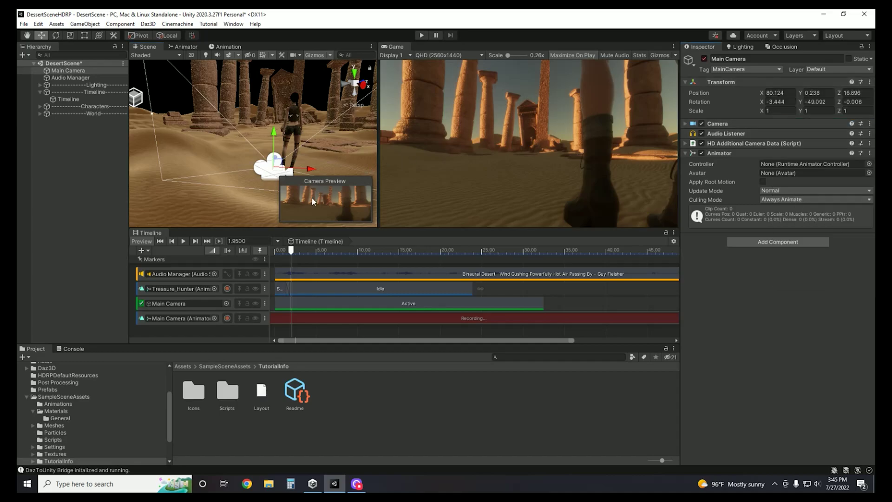
drag(274, 143, 274, 131)
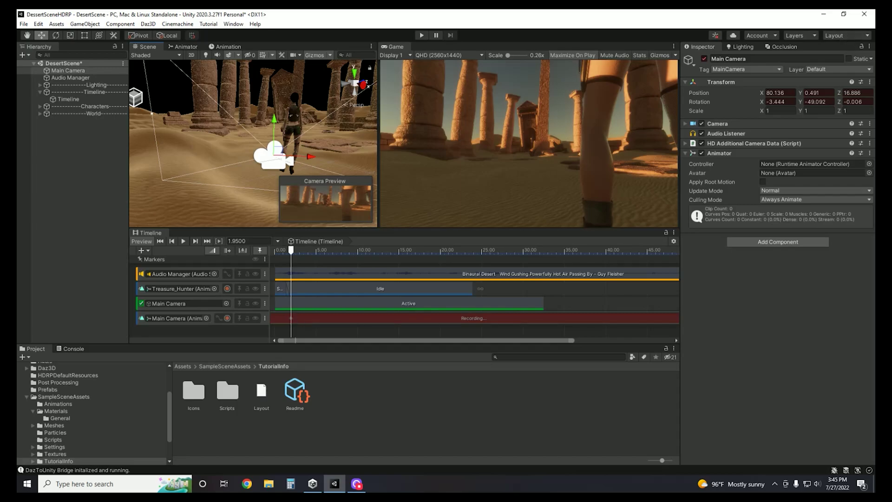
click(870, 82)
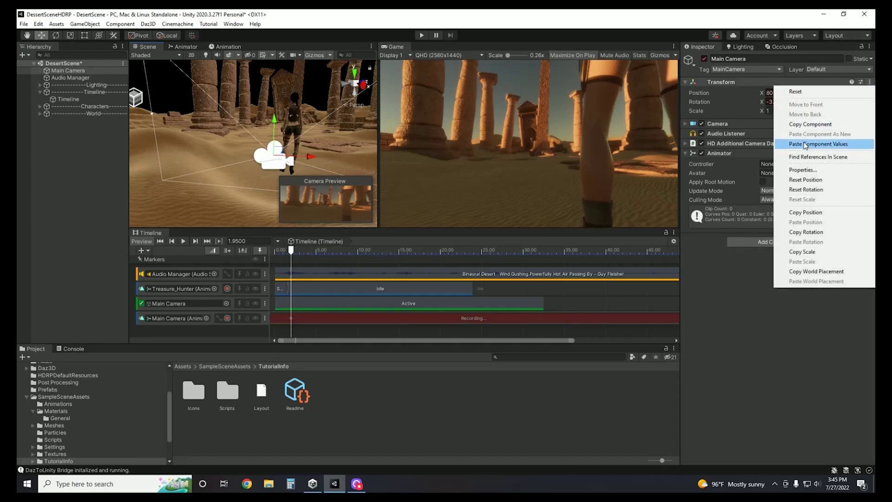
click(806, 145)
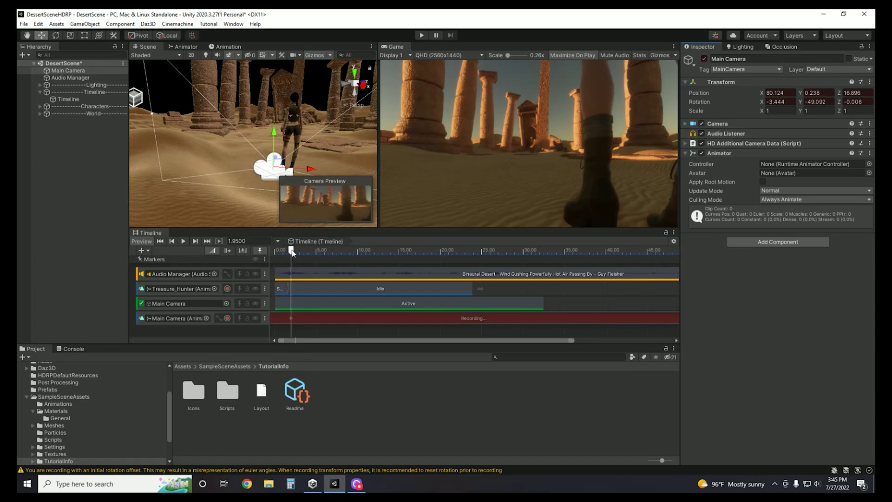
At 8 s, move the camera to X 80.642, Y 1.759, Z 17.354, then scrub back.
drag(292, 253, 342, 254)
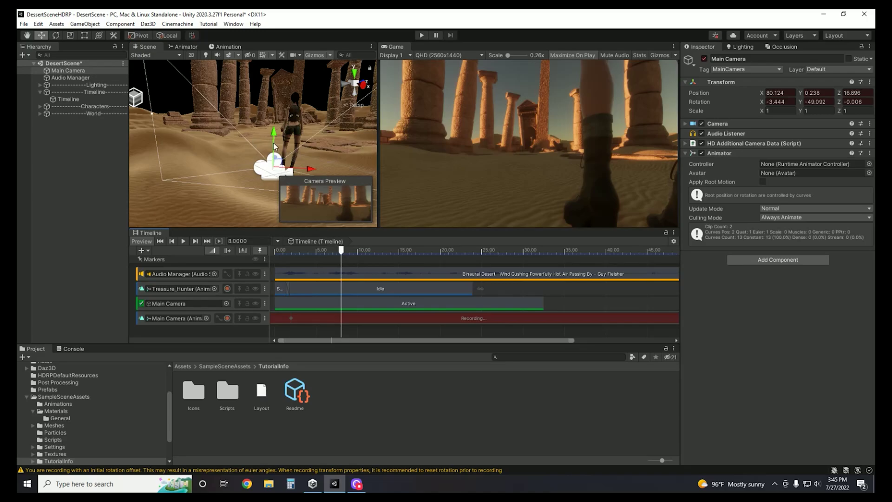
drag(272, 143, 272, 78)
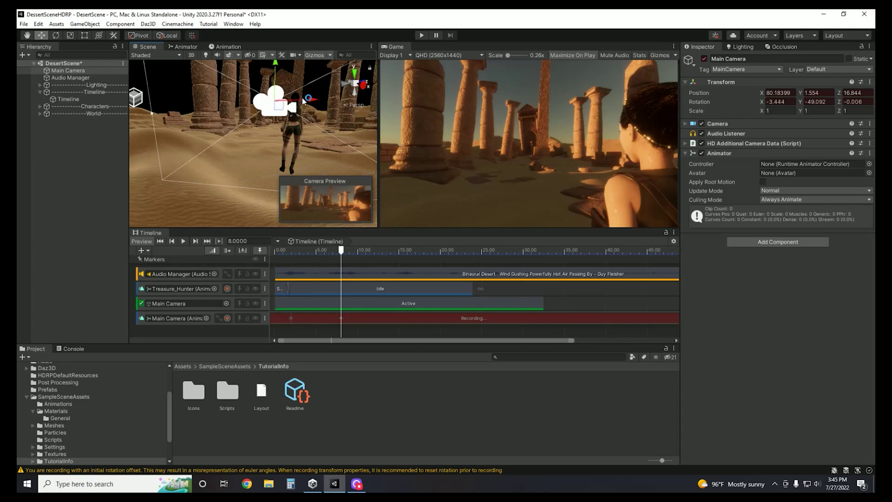
drag(311, 103, 313, 104)
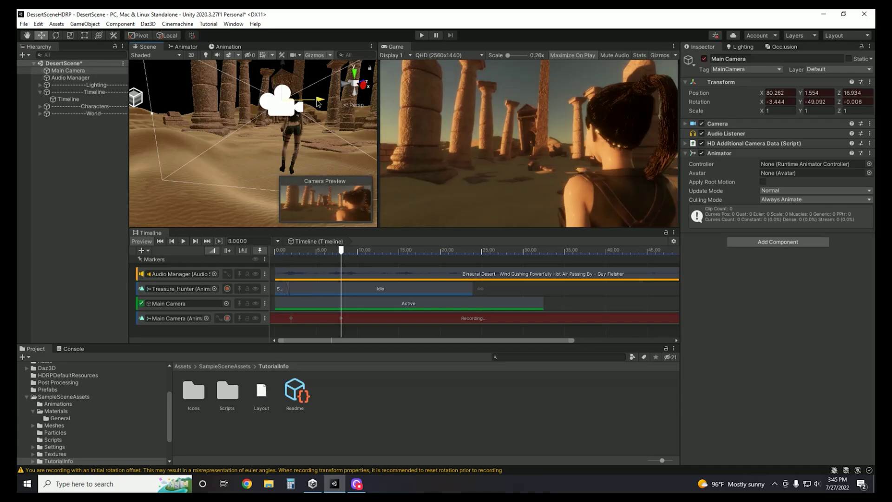
drag(318, 103, 332, 103)
drag(298, 78, 337, 93)
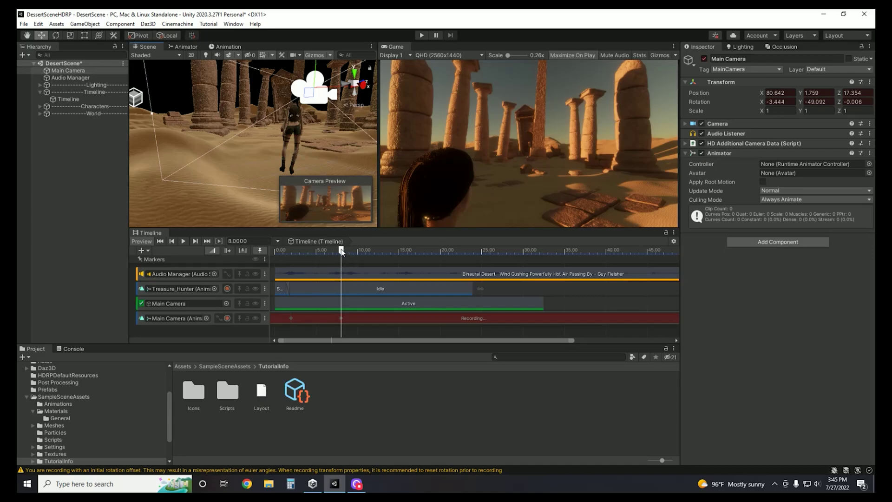
drag(342, 251, 271, 253)
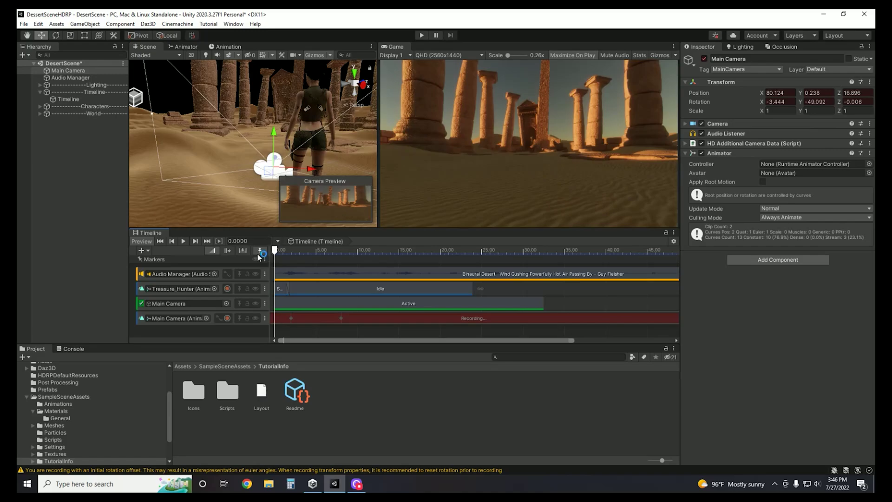
Play the timeline to preview the camera rise, then scrub back to about 8.10 s.
click(183, 241)
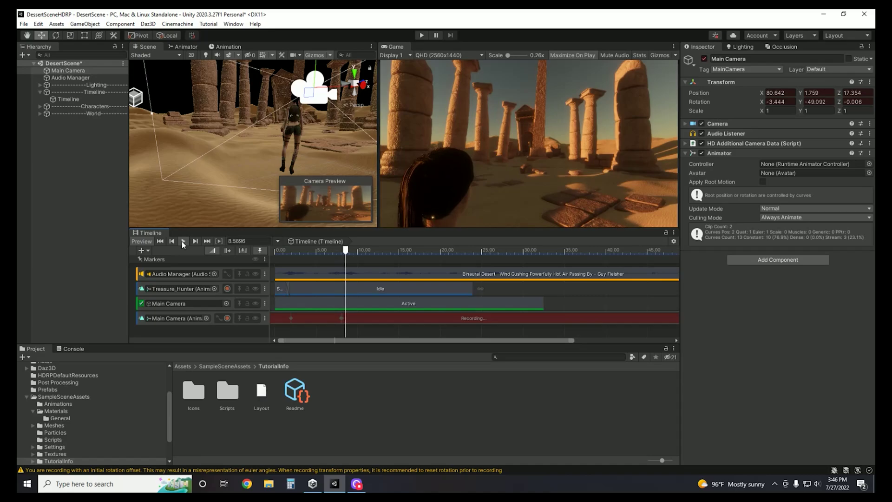
click(183, 241)
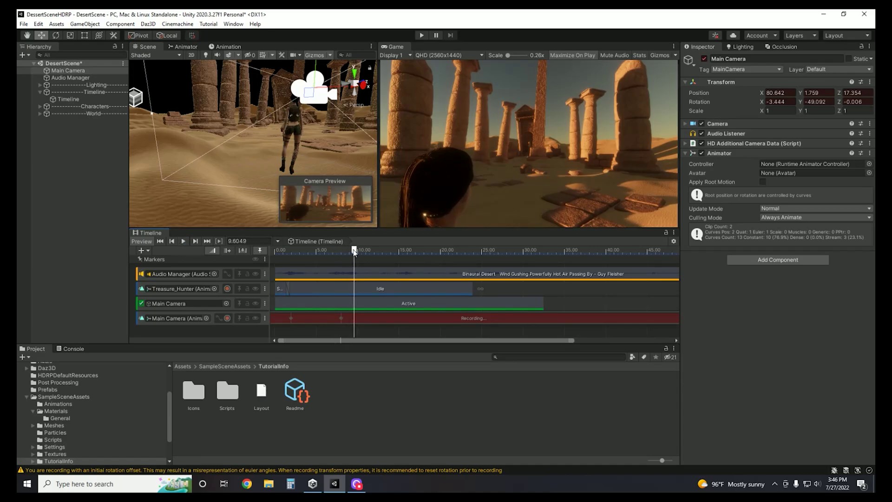
mouse_move(354, 252)
mouse_down()
mouse_move(343, 253)
mouse_move(358, 252)
mouse_up()
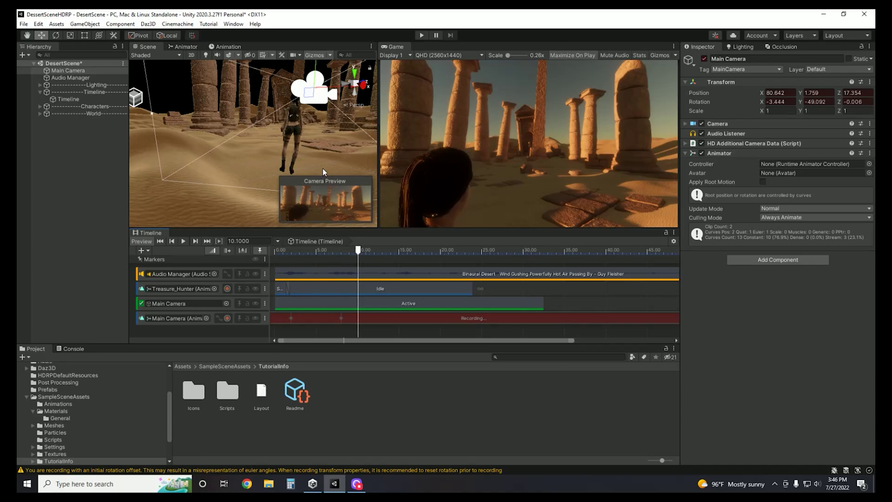
drag(265, 120, 214, 175)
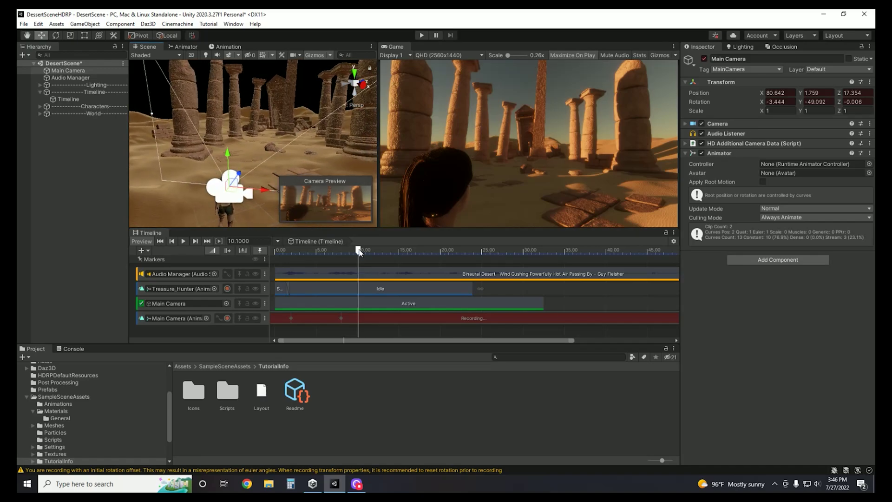
drag(359, 252, 343, 252)
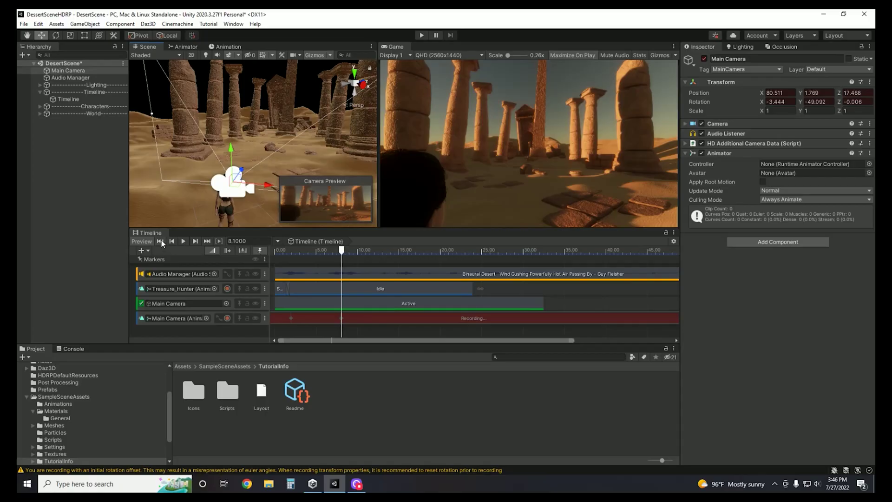
Replay from the start, park the playhead at 8.10 s and stop recording the camera track.
click(161, 240)
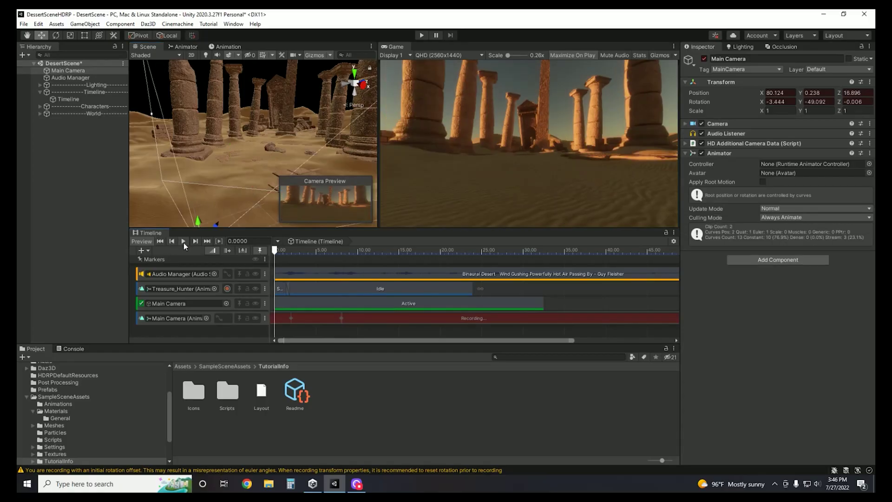
click(183, 241)
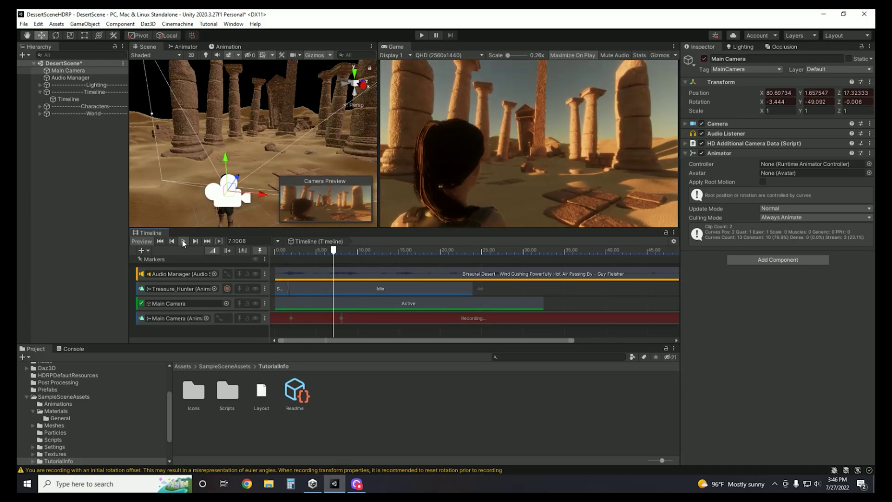
click(184, 241)
drag(346, 251, 342, 251)
click(227, 319)
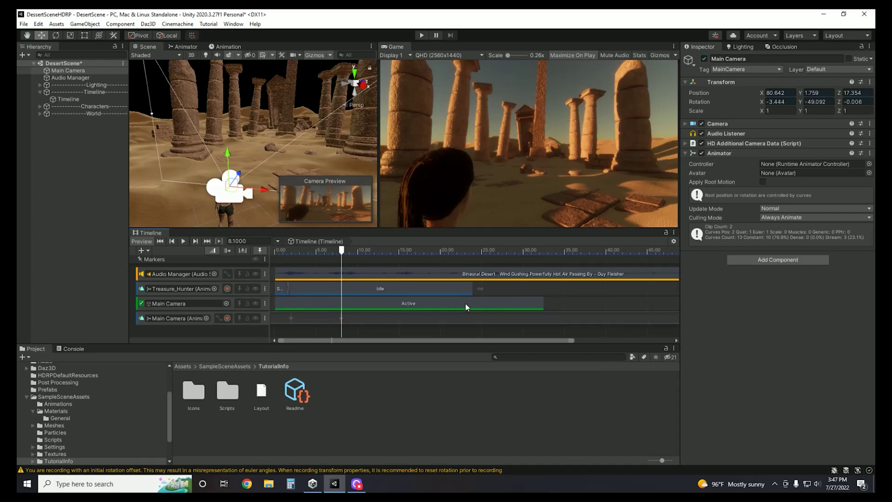
Trim the Main Camera Active clip to end at about 8 s and scrub to preview the rise.
drag(542, 303, 351, 302)
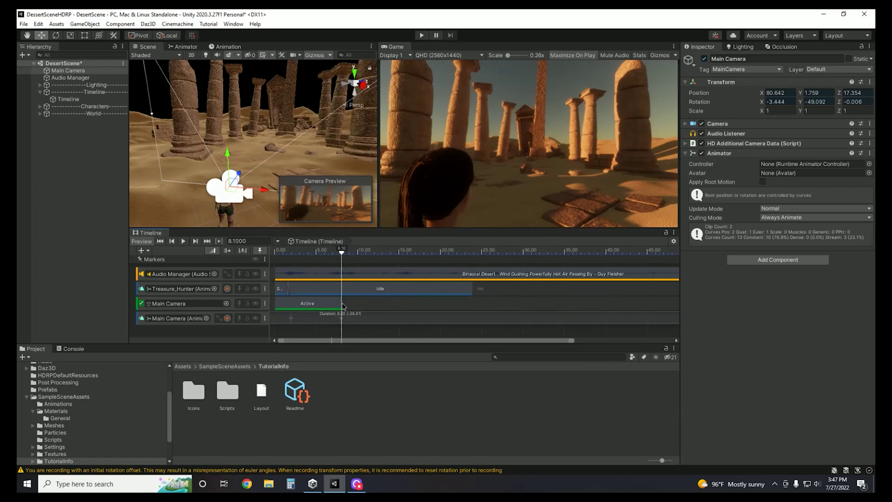
drag(342, 251, 335, 251)
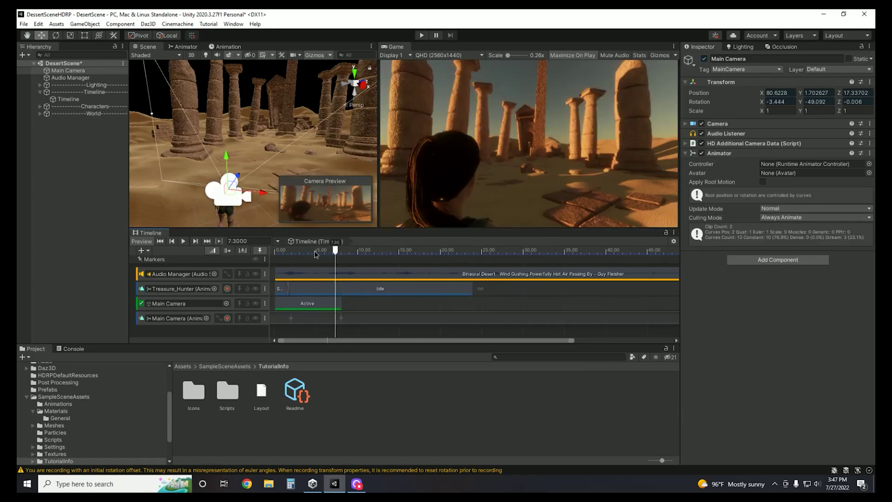
click(271, 252)
drag(277, 253, 343, 257)
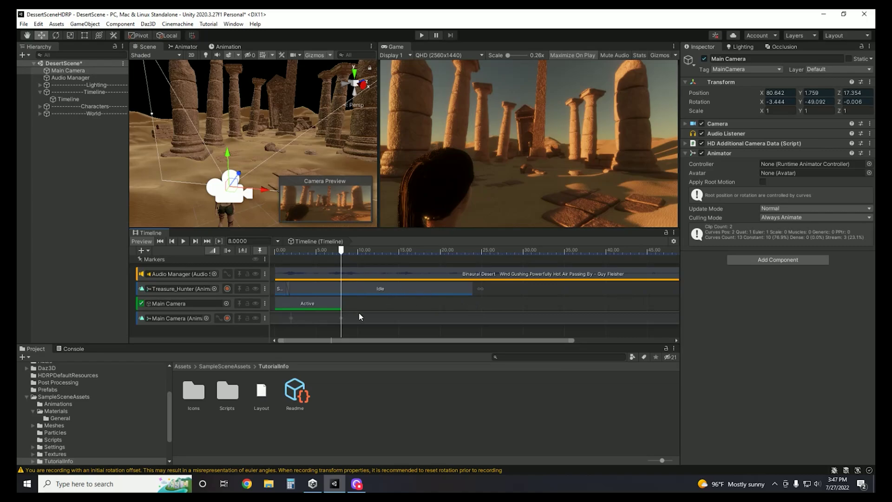
Create a new Camera object from the Hierarchy and select it.
right_click(52, 123)
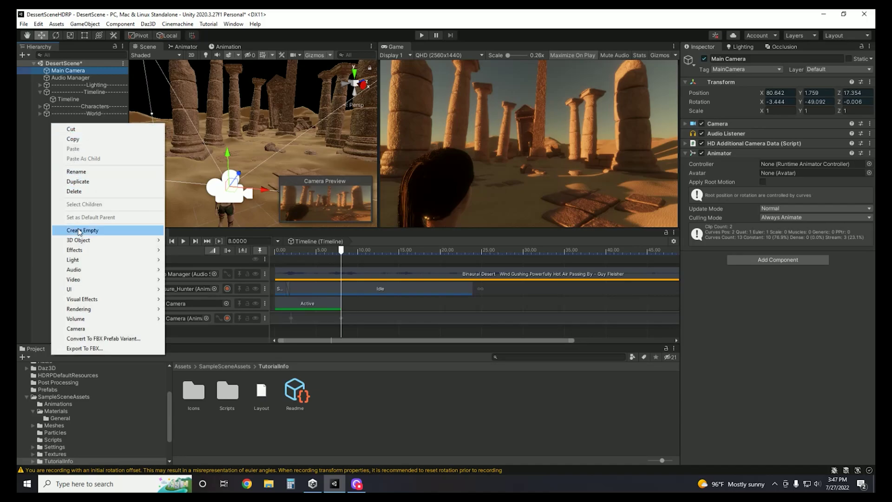
mouse_move(77, 281)
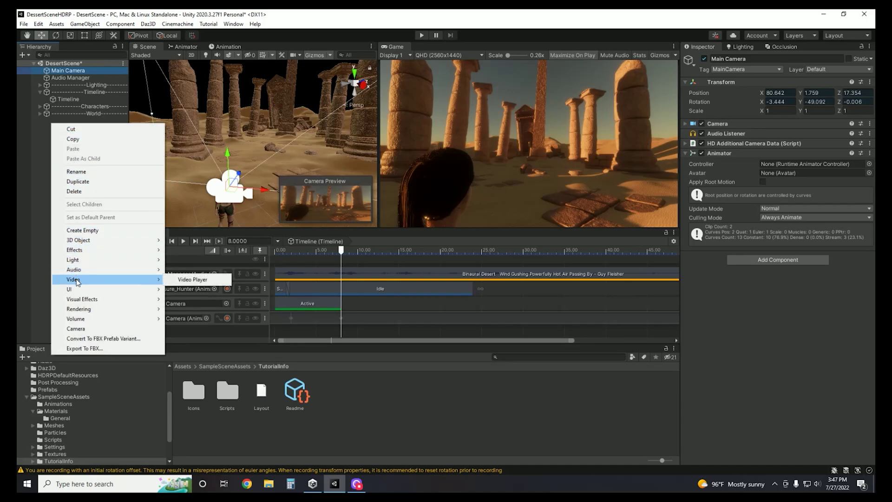
click(79, 329)
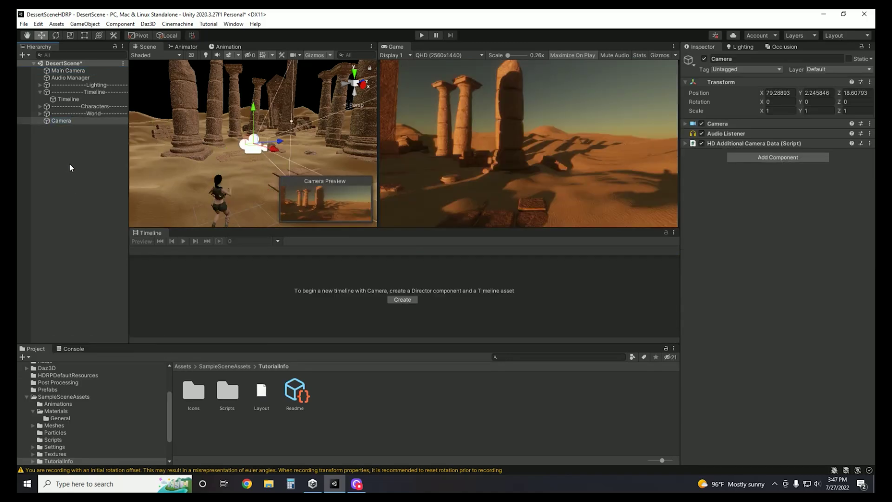
click(60, 122)
Frame the camera and move it forward to X 79.289, Y 2.246, Z 6.75.
drag(377, 117, 575, 120)
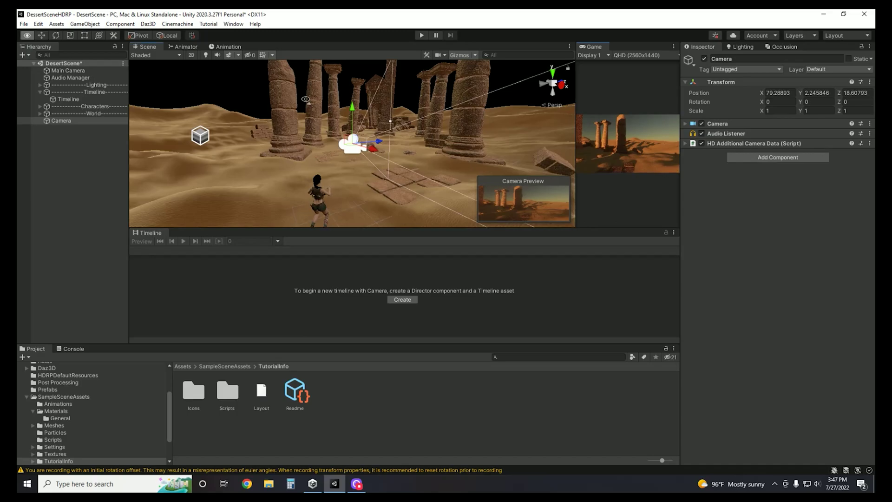
right_drag(306, 100, 69, 80)
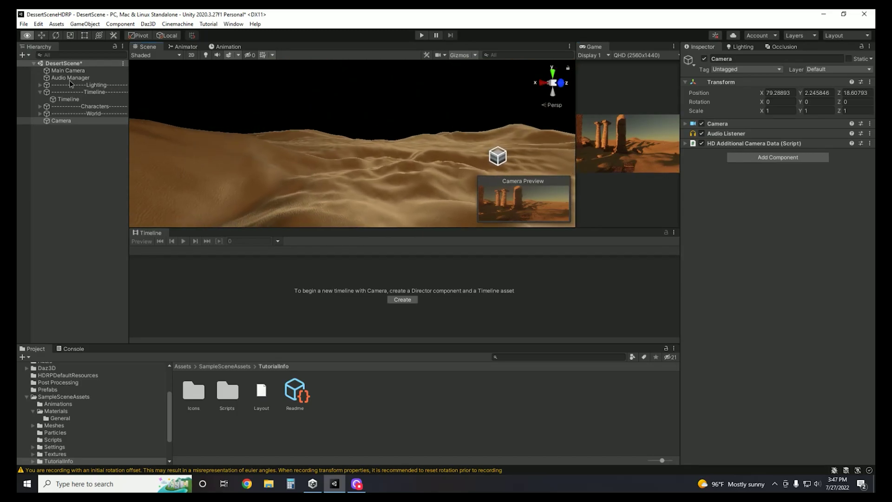
key(f)
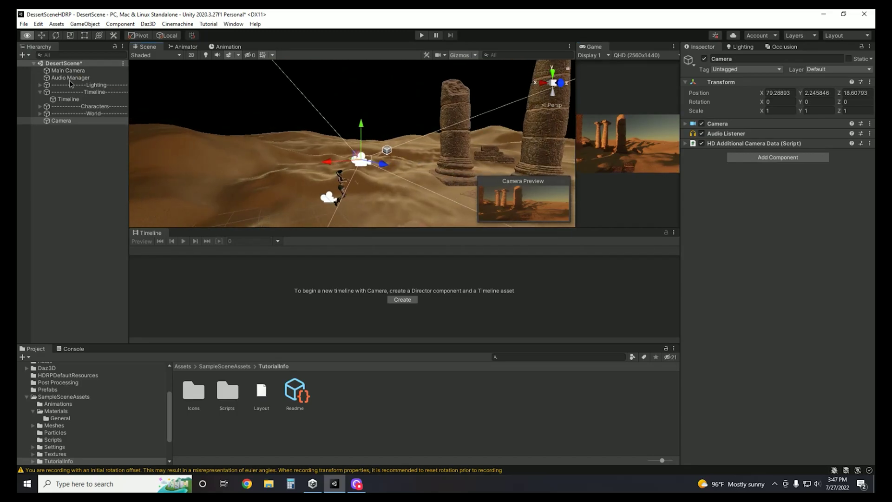
drag(383, 167, 319, 139)
right_drag(319, 139, 575, 139)
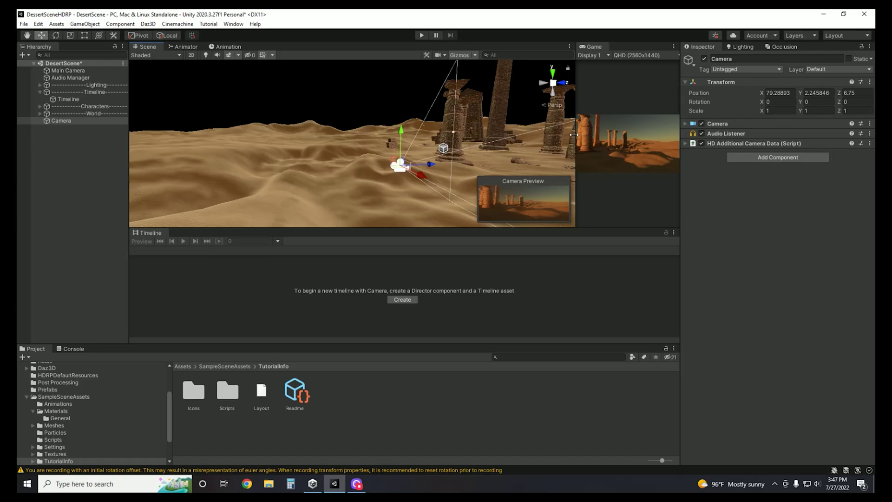
drag(575, 134, 429, 134)
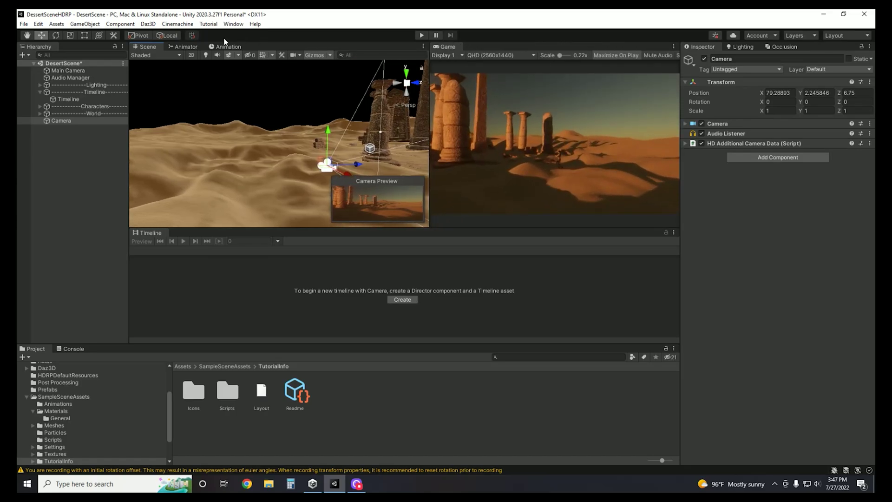
Raise the camera to Y 5.64 and turn it to -137.579° on Y, facing the setting sun.
click(58, 35)
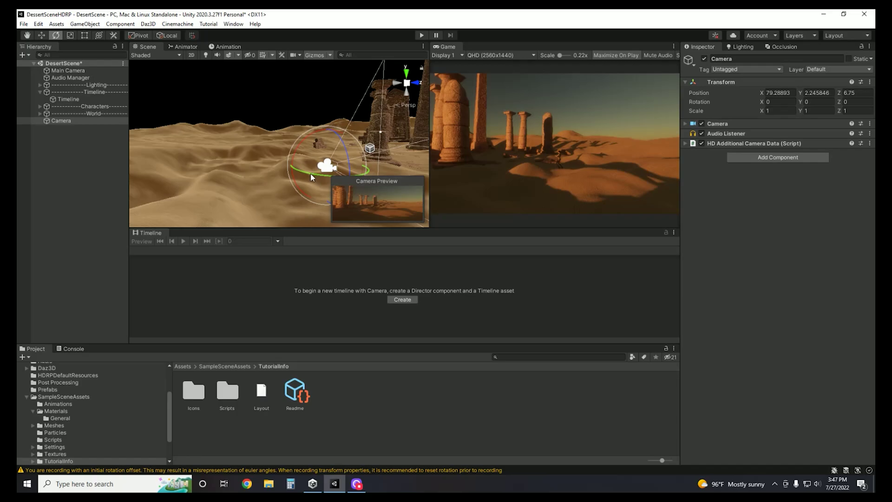
drag(312, 172, 475, 180)
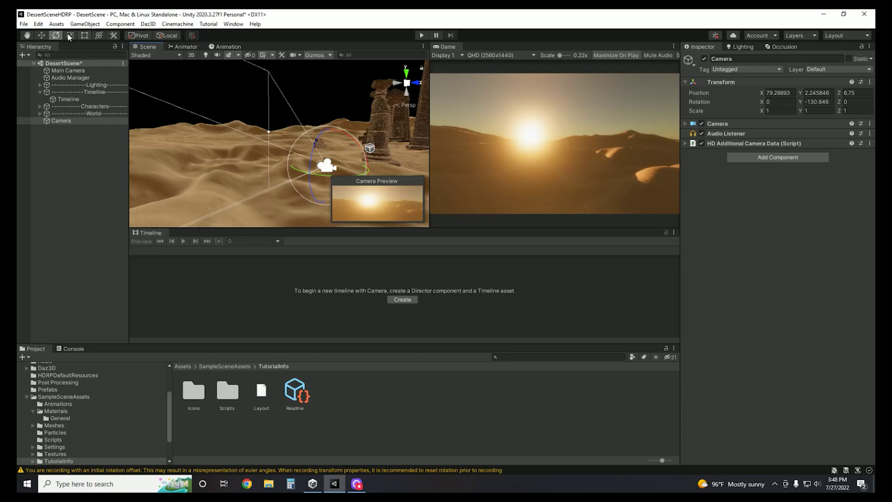
click(41, 35)
drag(327, 147, 339, 64)
right_drag(344, 133, 62, 47)
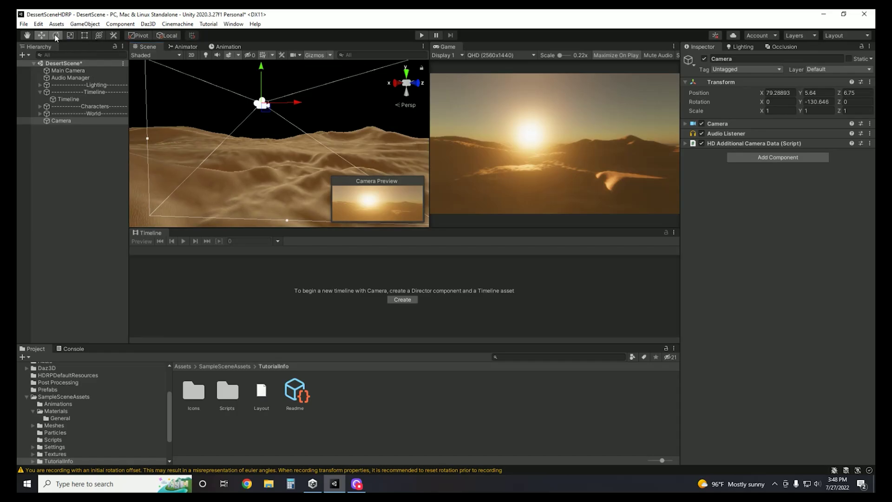
click(55, 35)
drag(249, 96, 262, 103)
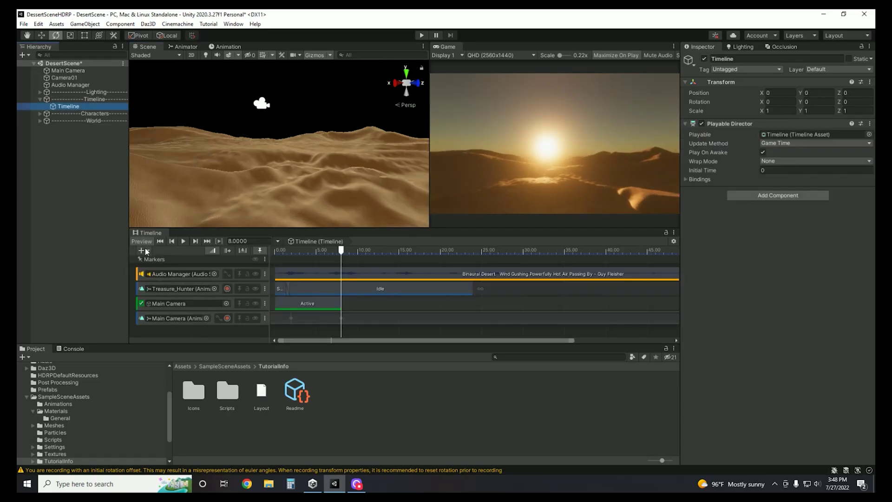
Add a Camera01 activation track whose Active clip starts at 8 s, shortened to about 14.75 s.
click(143, 250)
click(169, 275)
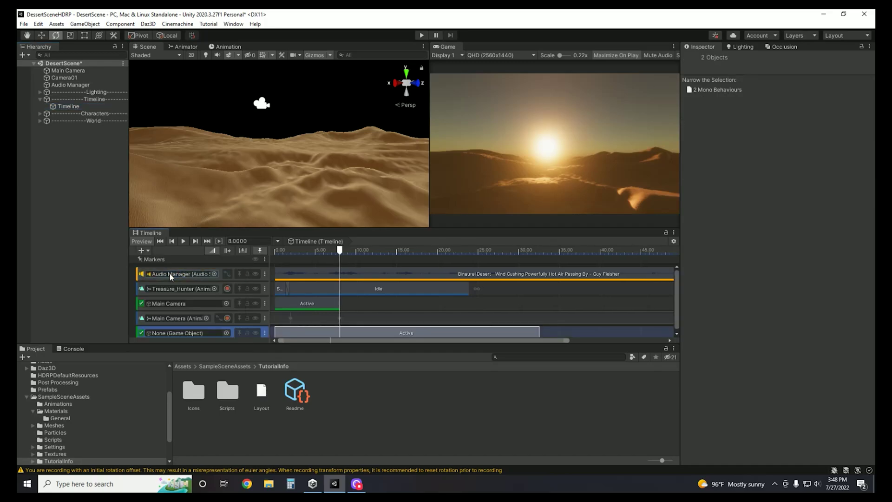
click(63, 79)
drag(64, 79, 176, 335)
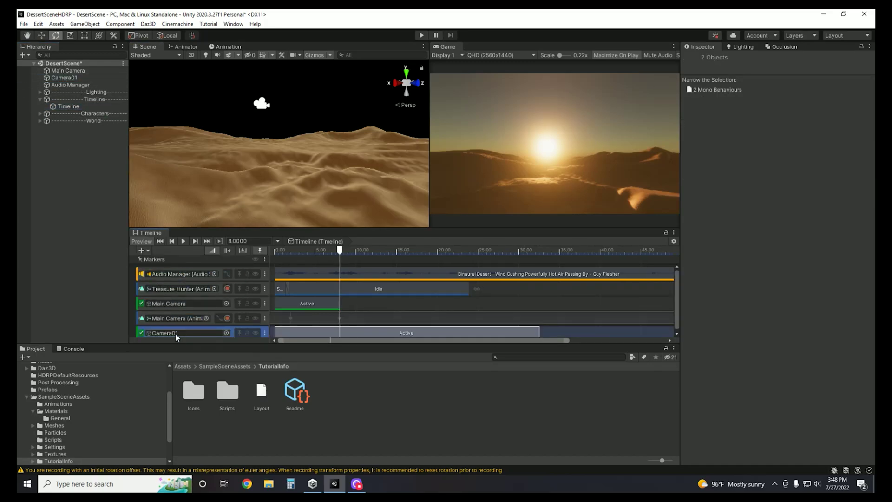
drag(321, 332, 381, 333)
drag(597, 331, 344, 333)
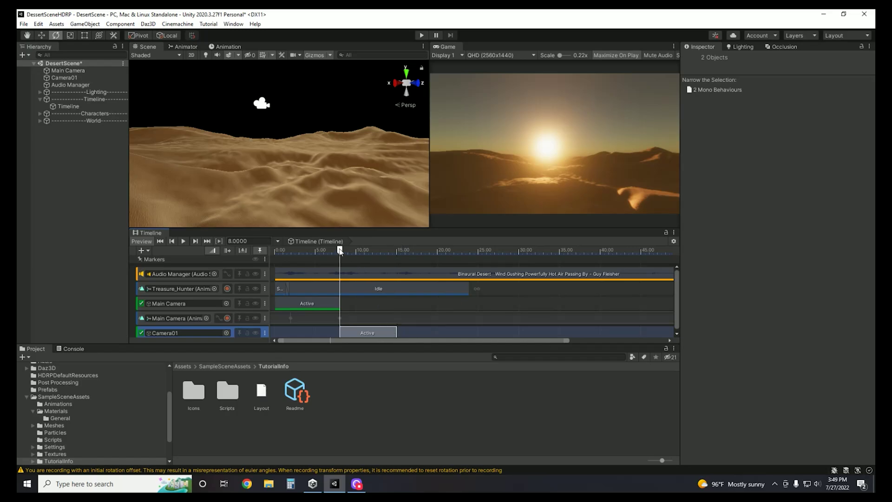
Align Camera01's clip start with 8 s and play back to preview the camera cut.
drag(339, 251, 321, 252)
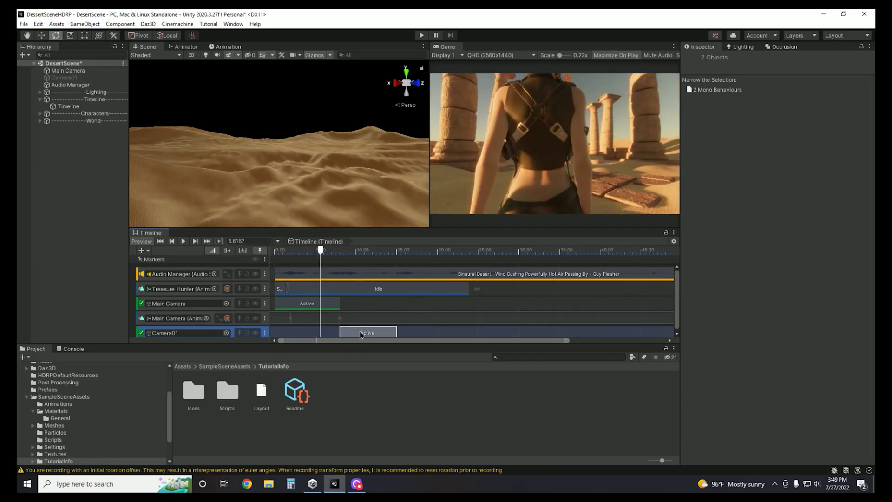
drag(361, 334, 360, 334)
drag(320, 252, 340, 261)
scroll(343, 314, down, 2)
key(space)
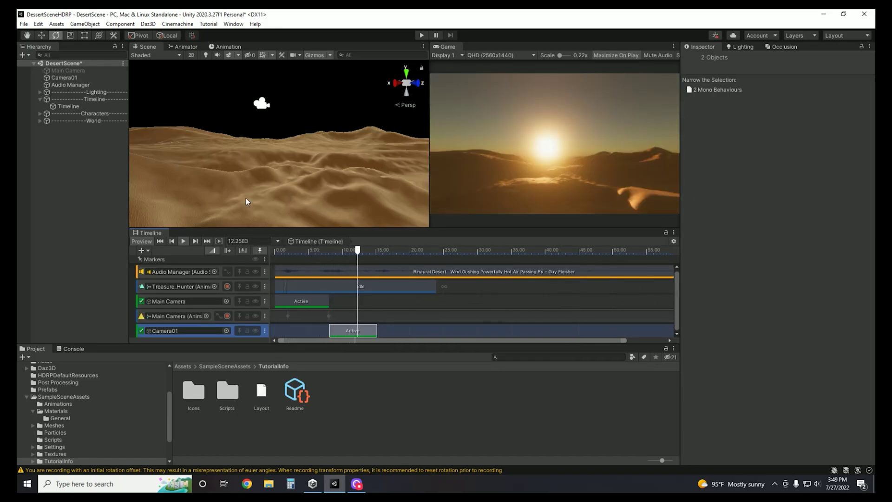
drag(384, 252, 344, 251)
right_click(367, 300)
Create another camera and name it Camera02.
click(386, 371)
click(331, 252)
right_click(61, 127)
click(104, 334)
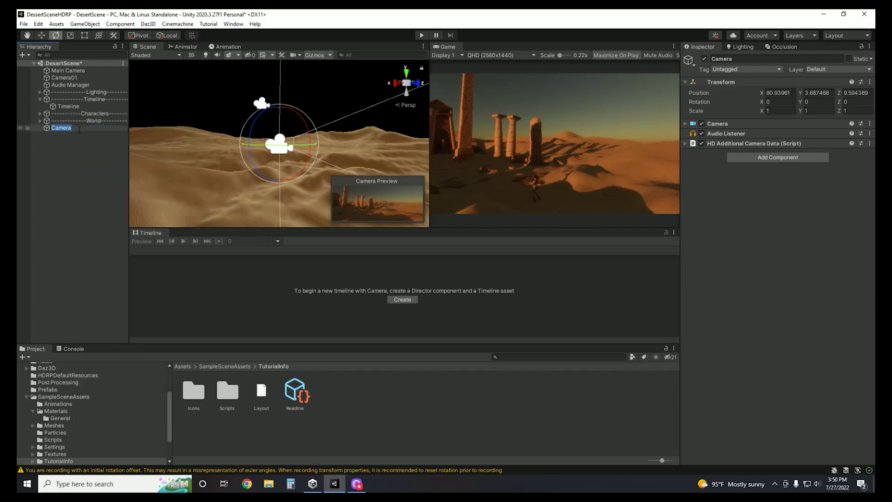
text(02)
key(Return)
Turn Camera02 to face the pillars and position it among them.
right_drag(363, 140, 279, 140)
click(41, 35)
click(57, 36)
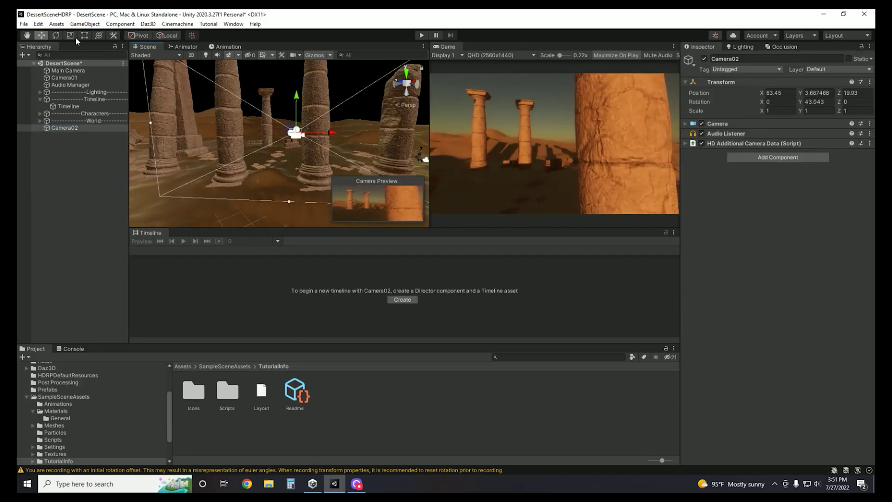
right_drag(376, 136, 297, 139)
key(w)
drag(297, 140, 326, 173)
middle_drag(288, 140, 253, 78)
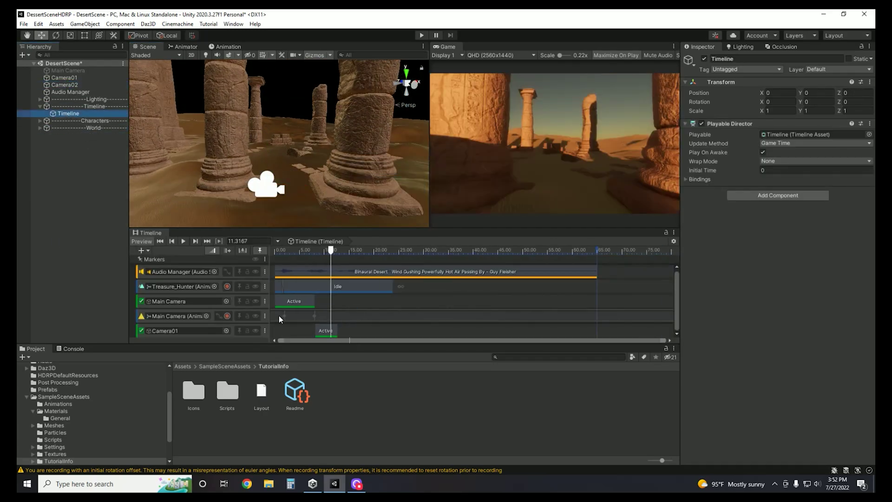
Bind Camera02 to an activation track with its Active clip placed after Camera01's.
drag(64, 85, 181, 330)
drag(342, 330, 391, 330)
drag(321, 251, 443, 253)
Add an animation track for Camera02 with an animator and start recording it.
click(141, 250)
click(161, 281)
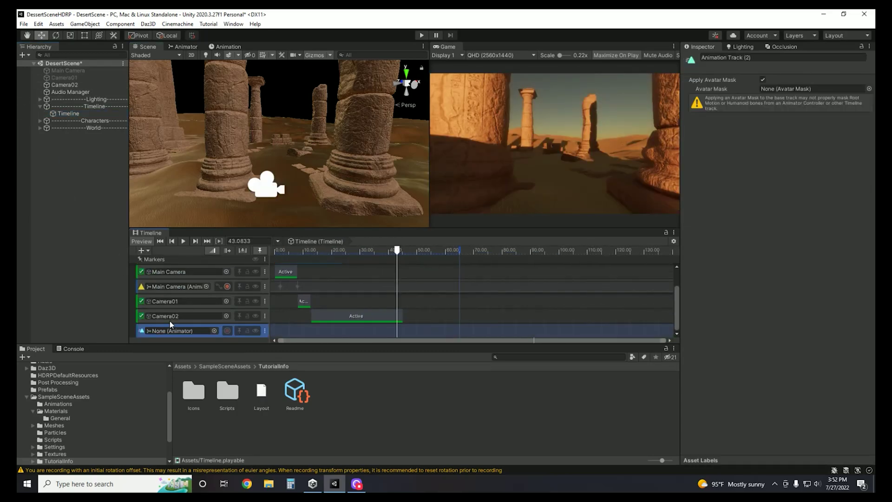
drag(64, 84, 174, 330)
click(224, 335)
click(311, 251)
click(227, 330)
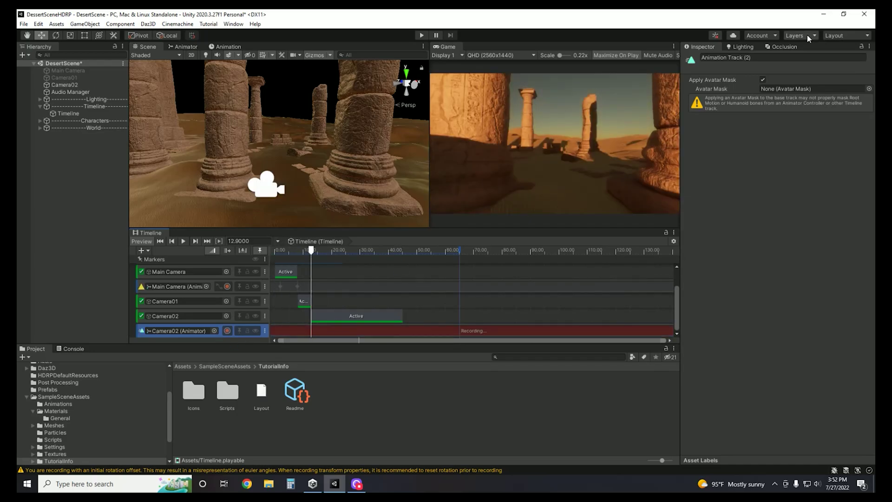
Key Camera02's start position, then slide it left to end at X 57.25, Z 22.24.
click(870, 82)
click(811, 124)
drag(311, 251, 345, 251)
drag(268, 185, 18, 180)
middle_drag(275, 174, 320, 174)
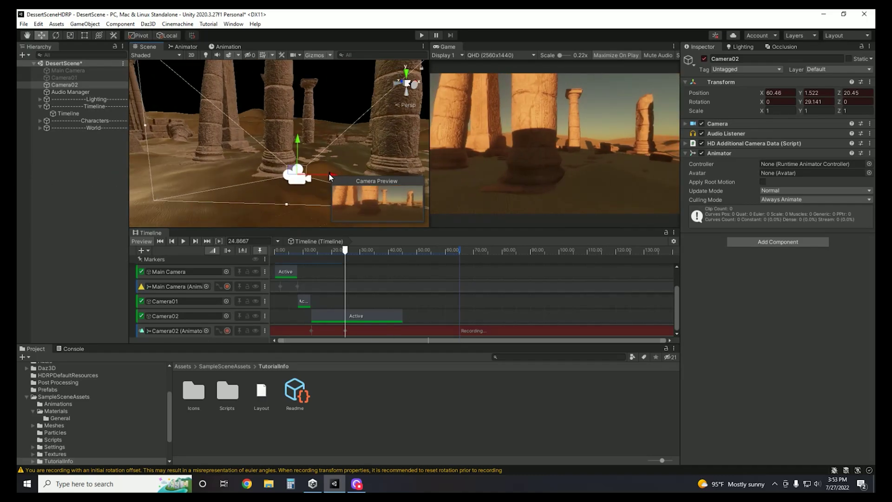
drag(332, 178, 216, 178)
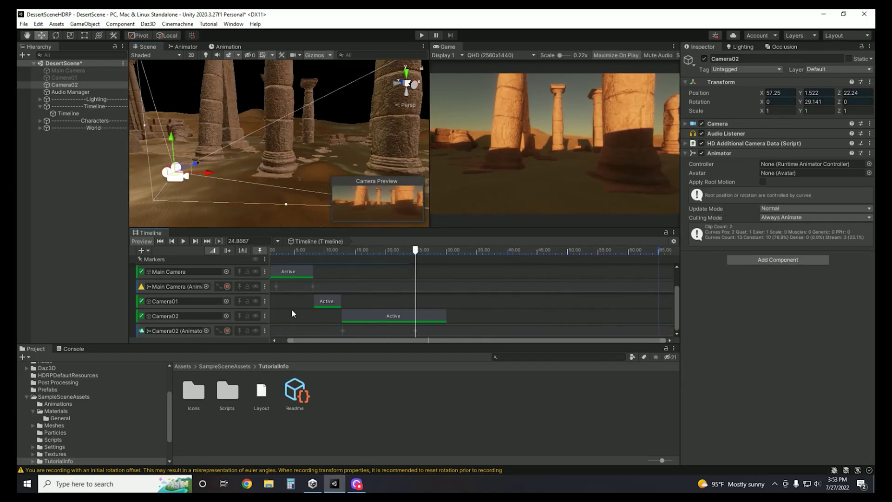
scroll(465, 302, up, 2)
drag(381, 288, 331, 288)
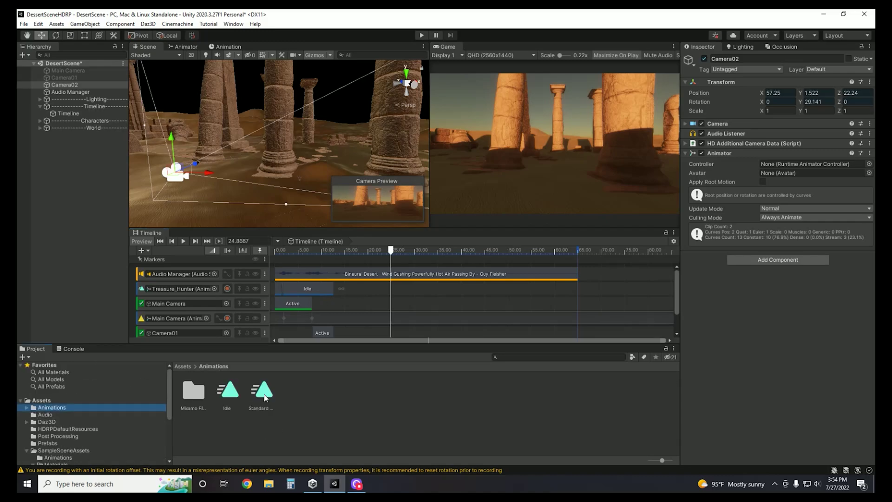
Add a Standard Walk clip to the Treasure_Hunter track after Idle, running 12.7 to 30.1 s.
drag(266, 399, 414, 277)
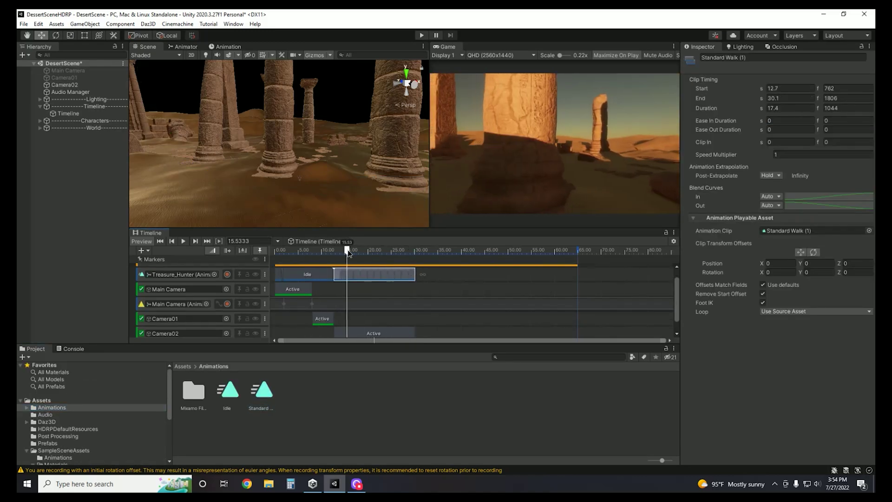